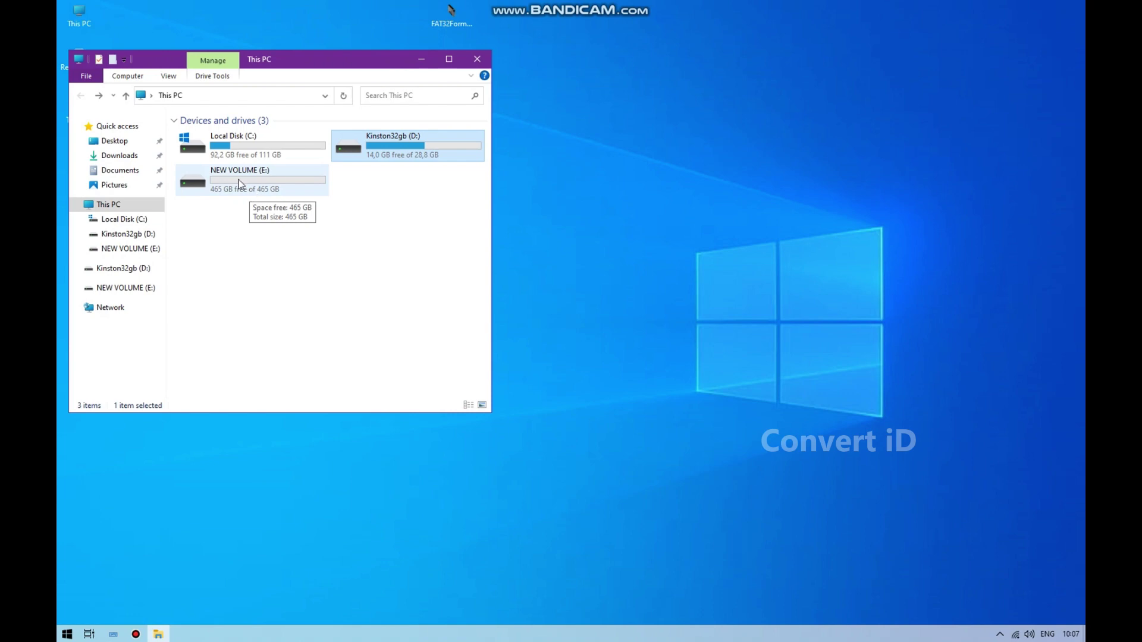
- Check the file system of the NEW VOLUME (E:) drive in its properties
{"action": "right_click", "coordinate": [259, 176]}
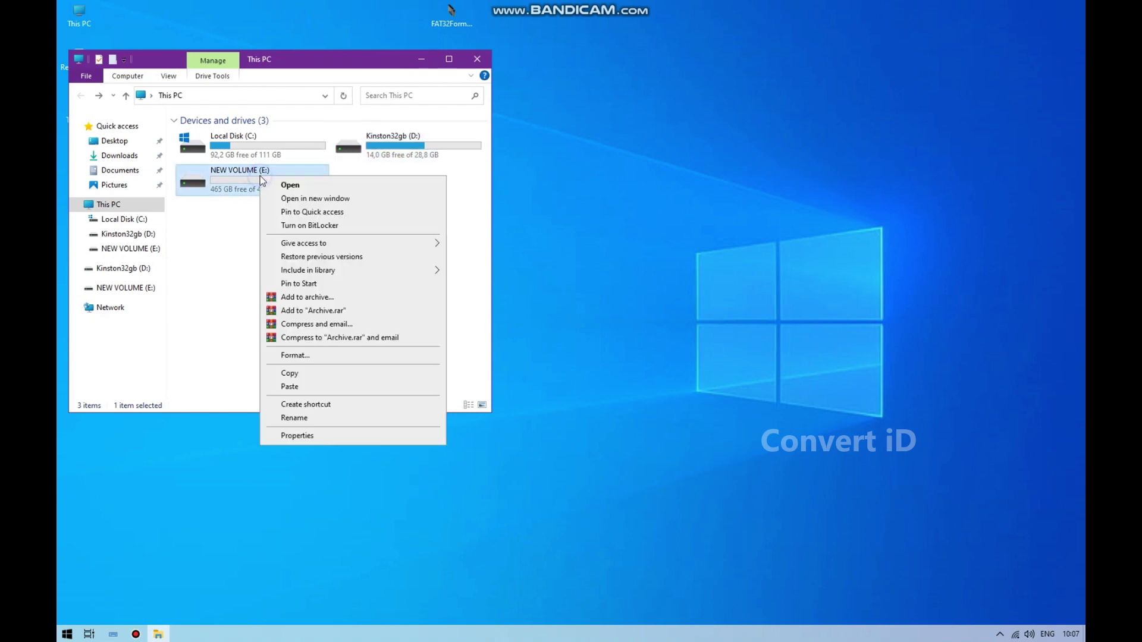
{"action": "left_click", "coordinate": [324, 437]}
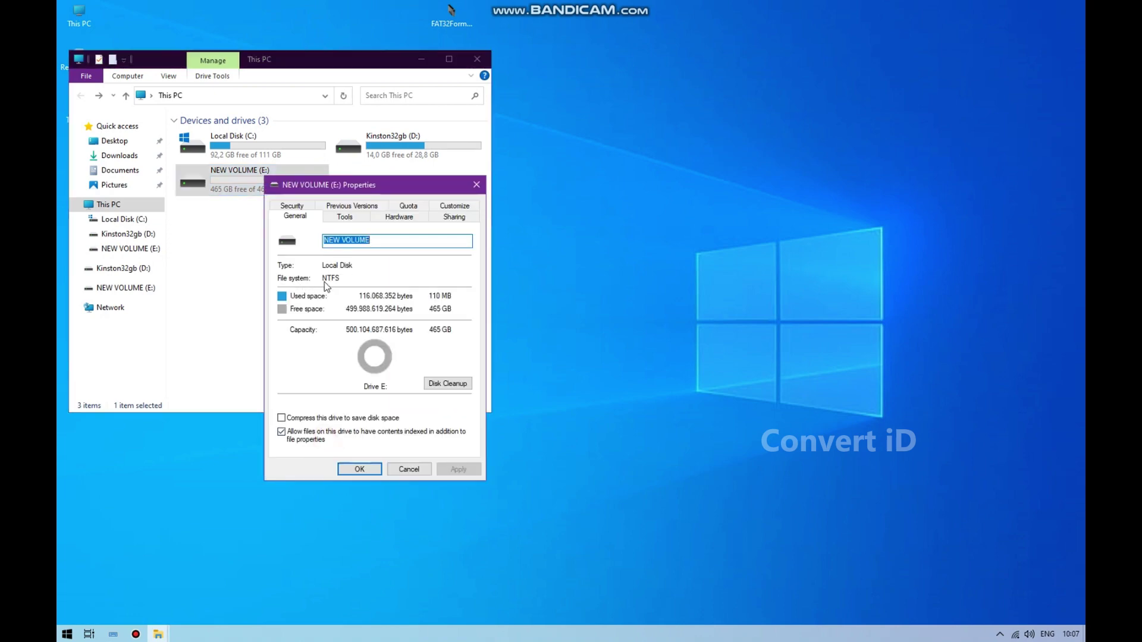
{"action": "left_click", "coordinate": [381, 468]}
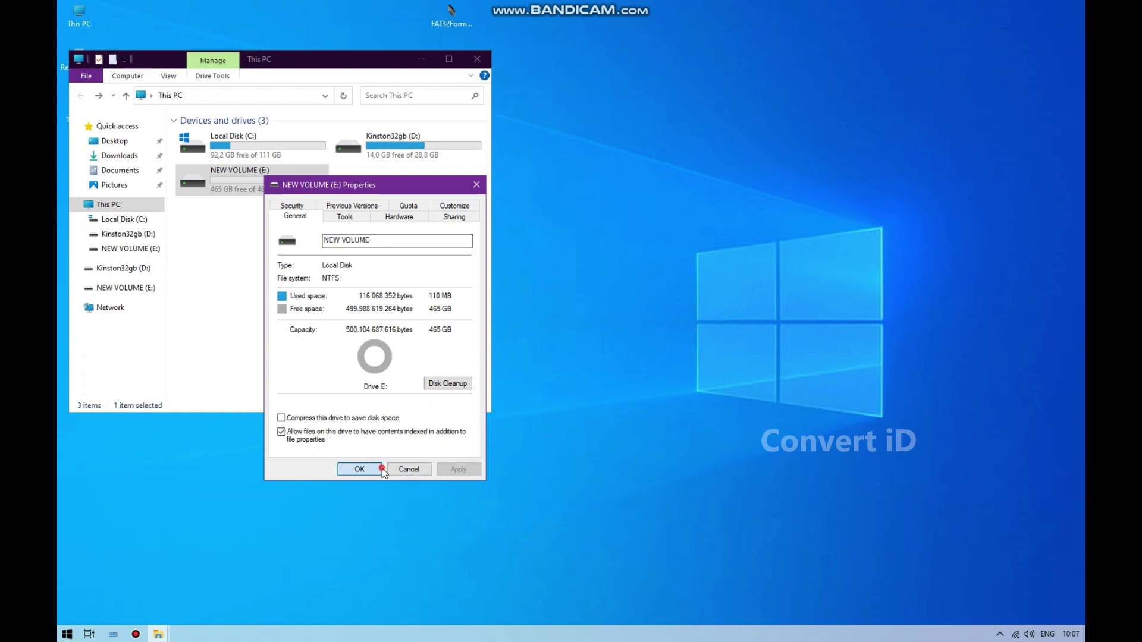
- Quick-format drive E:\ as FAT32 with the FAT32 Format utility, then close the utility
{"action": "double_click", "coordinate": [453, 19]}
{"action": "left_click_drag", "start_coordinate": [564, 185], "coordinate": [573, 58]}
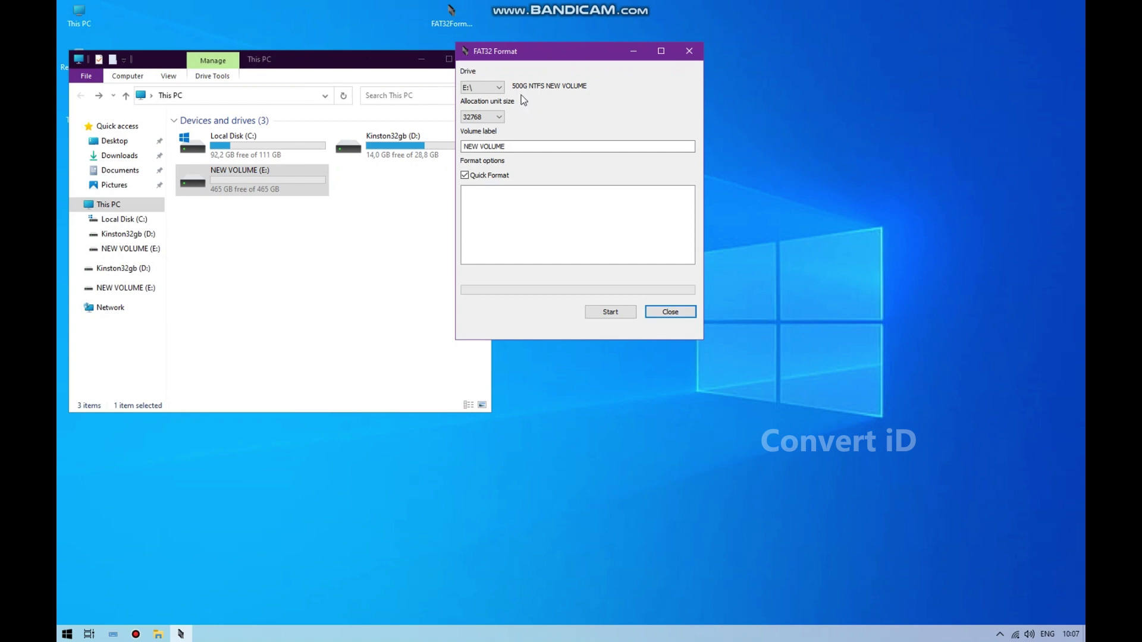
{"action": "left_click", "coordinate": [499, 87]}
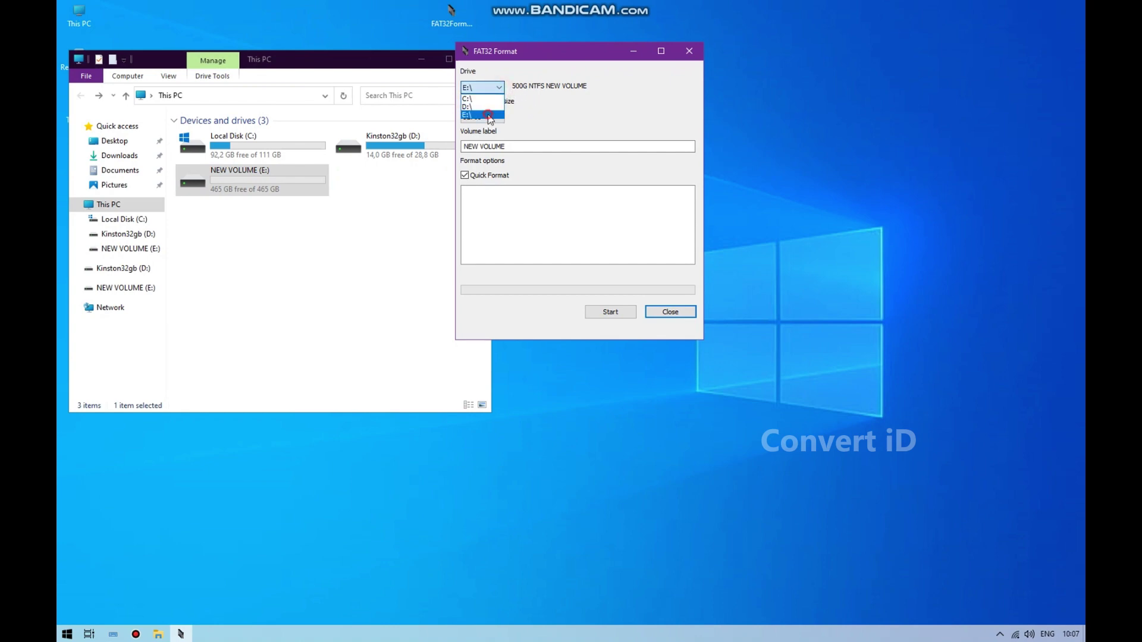
{"action": "left_click", "coordinate": [489, 115]}
{"action": "left_click", "coordinate": [604, 312]}
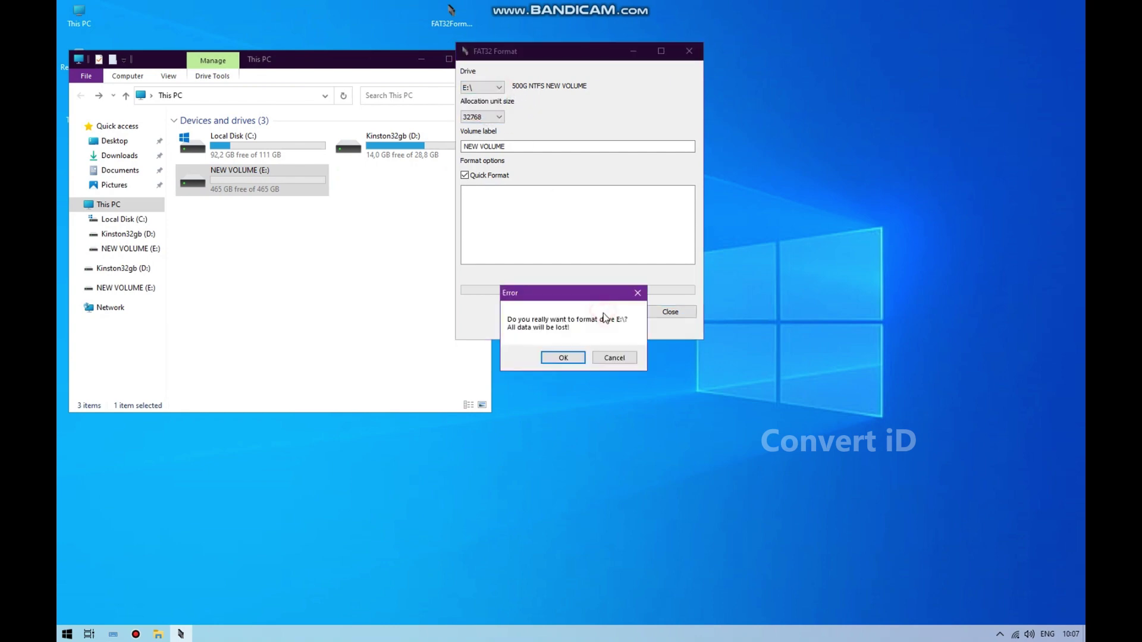
{"action": "left_click", "coordinate": [579, 355]}
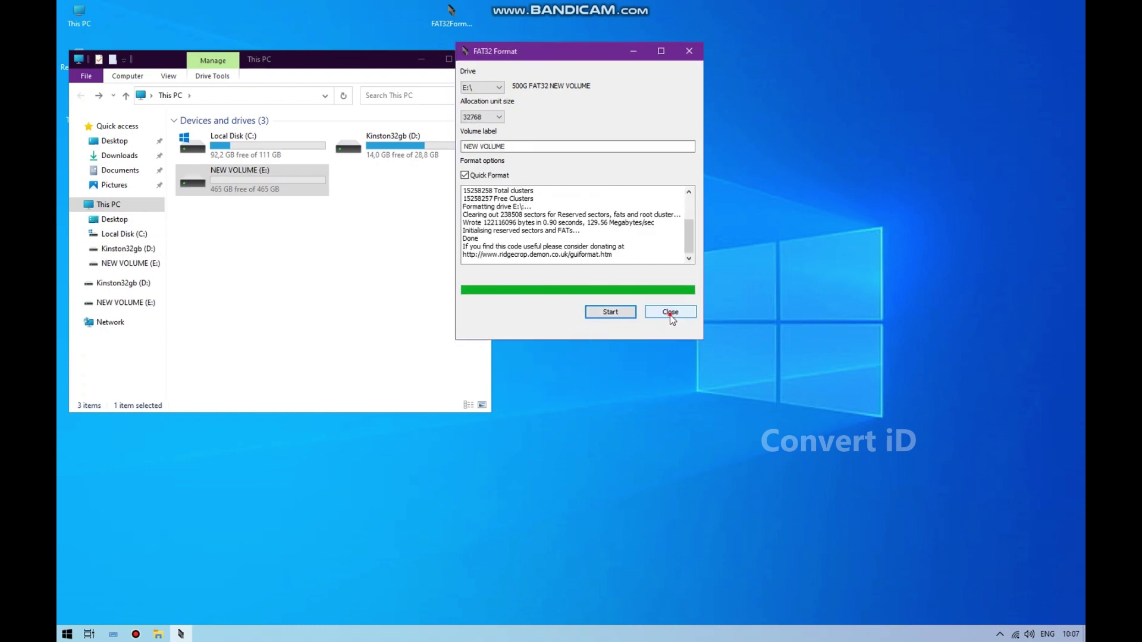
{"action": "left_click", "coordinate": [670, 313]}
- Verify the file system of the newly formatted NEW VOLUME (E:) drive in its properties
{"action": "right_click", "coordinate": [229, 180]}
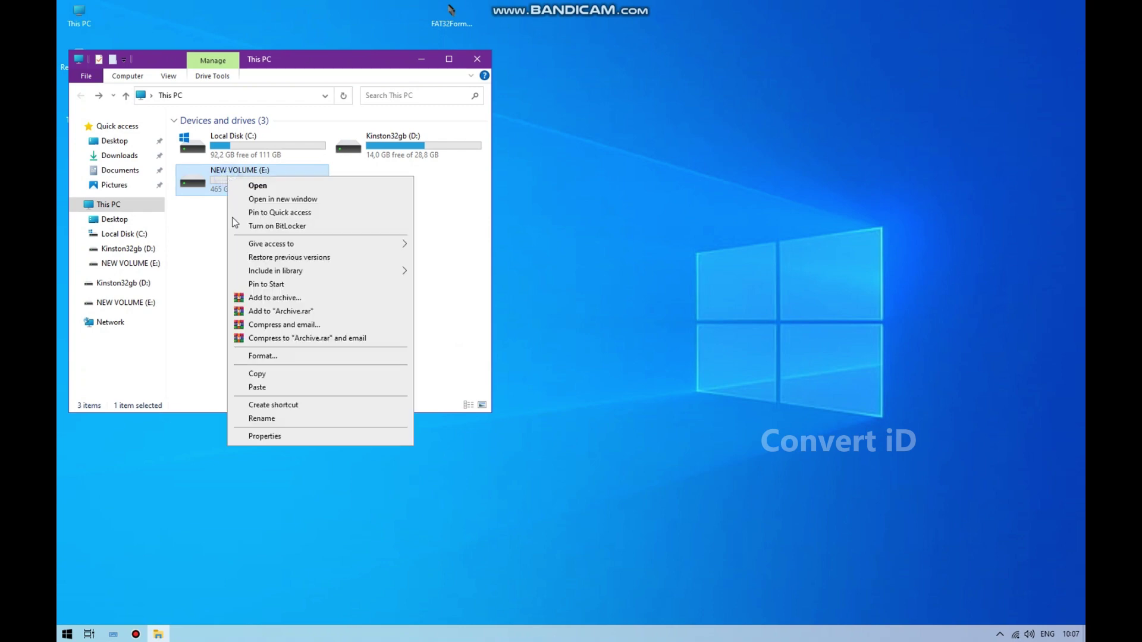
{"action": "left_click", "coordinate": [283, 436]}
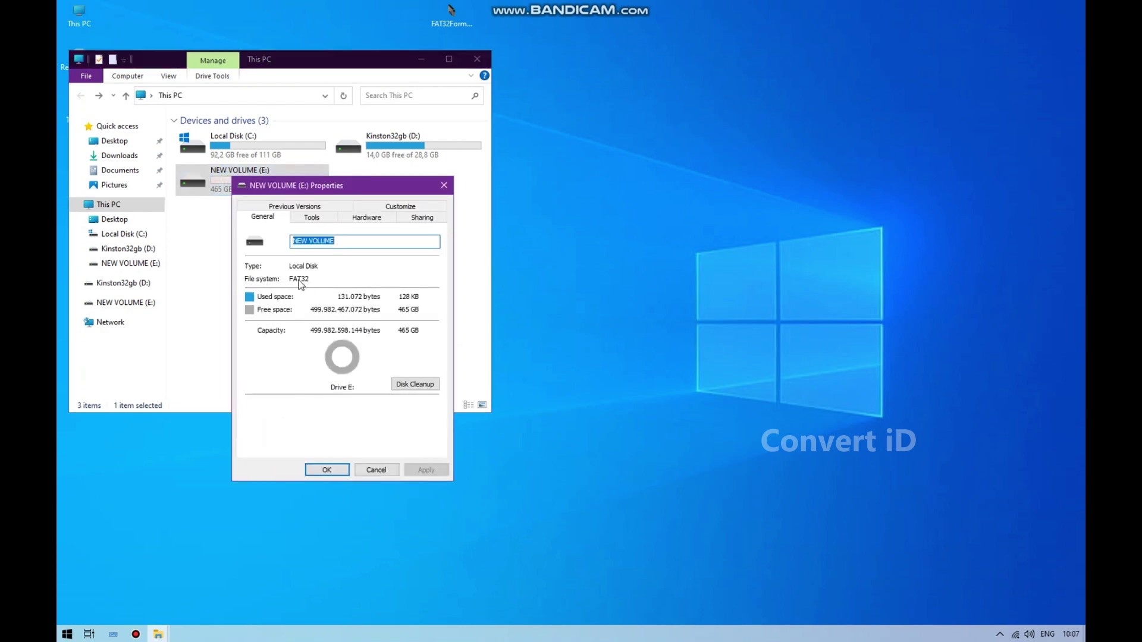
{"action": "left_click", "coordinate": [376, 470]}
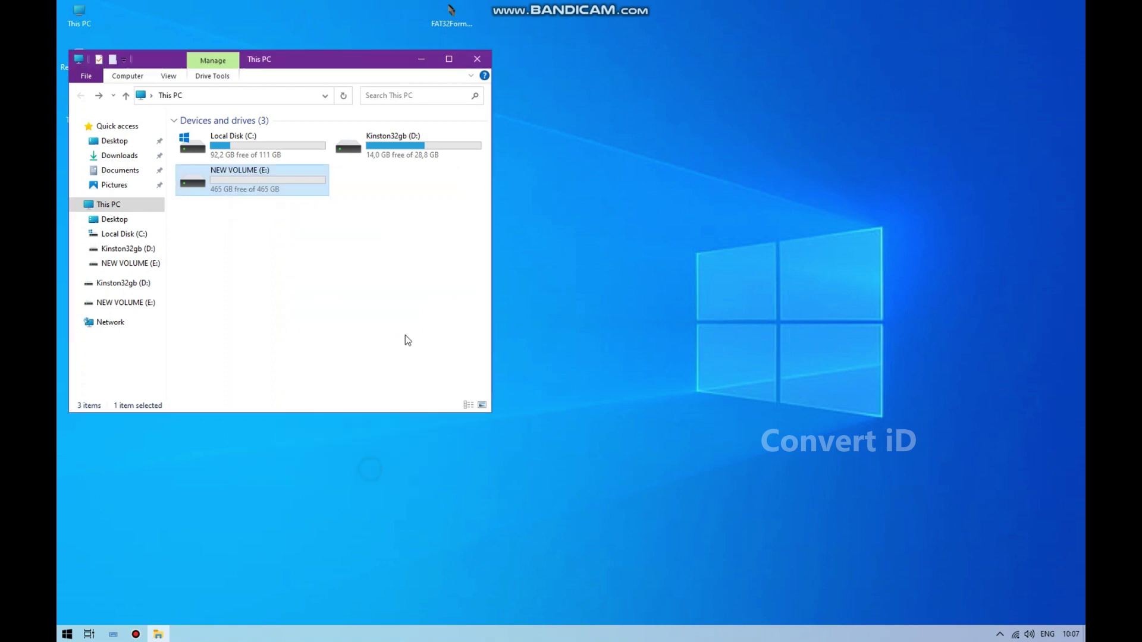
{"action": "left_click", "coordinate": [405, 300]}
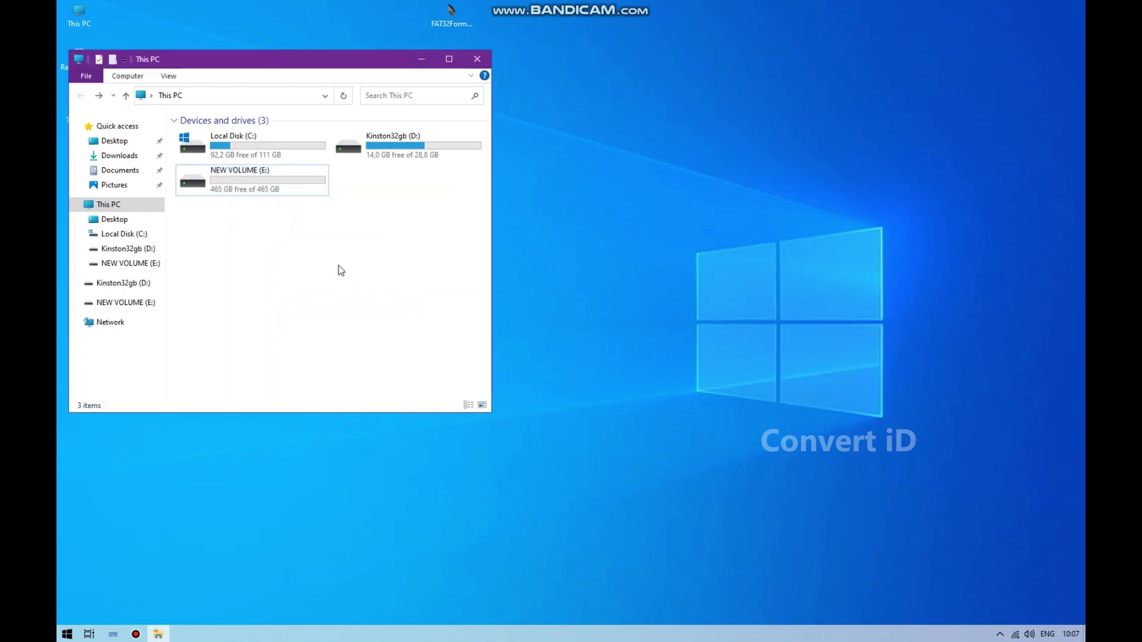
- Open NEW VOLUME (E:) and the Downloads folder in separate windows, with the on-screen keyboard available
{"action": "double_click", "coordinate": [246, 176]}
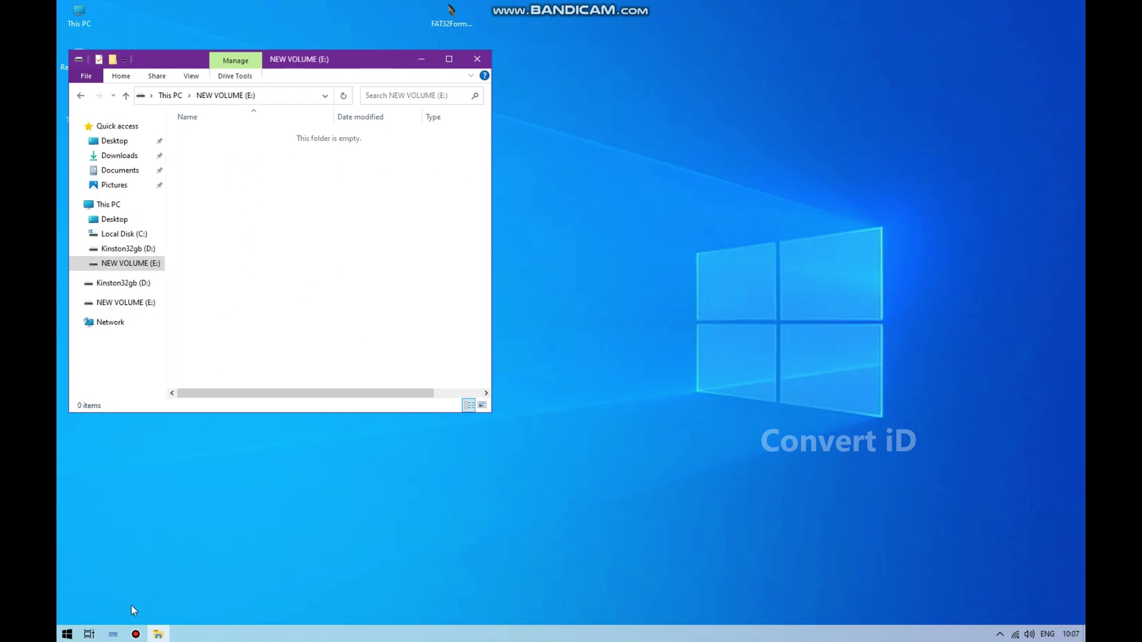
{"action": "left_click", "coordinate": [113, 635]}
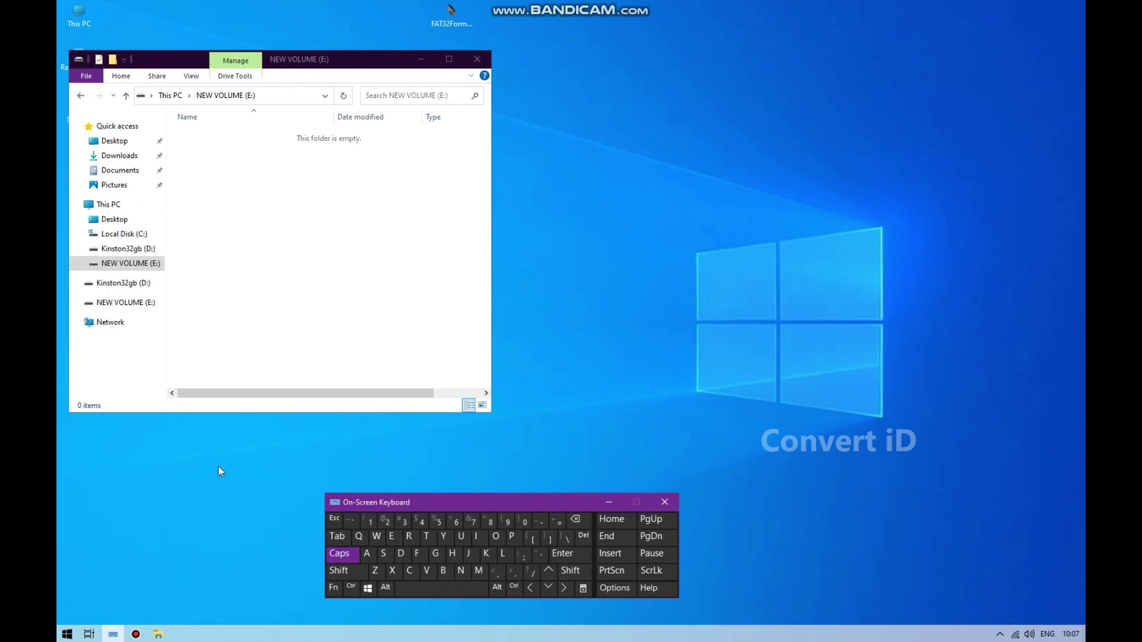
{"action": "right_click", "coordinate": [116, 157]}
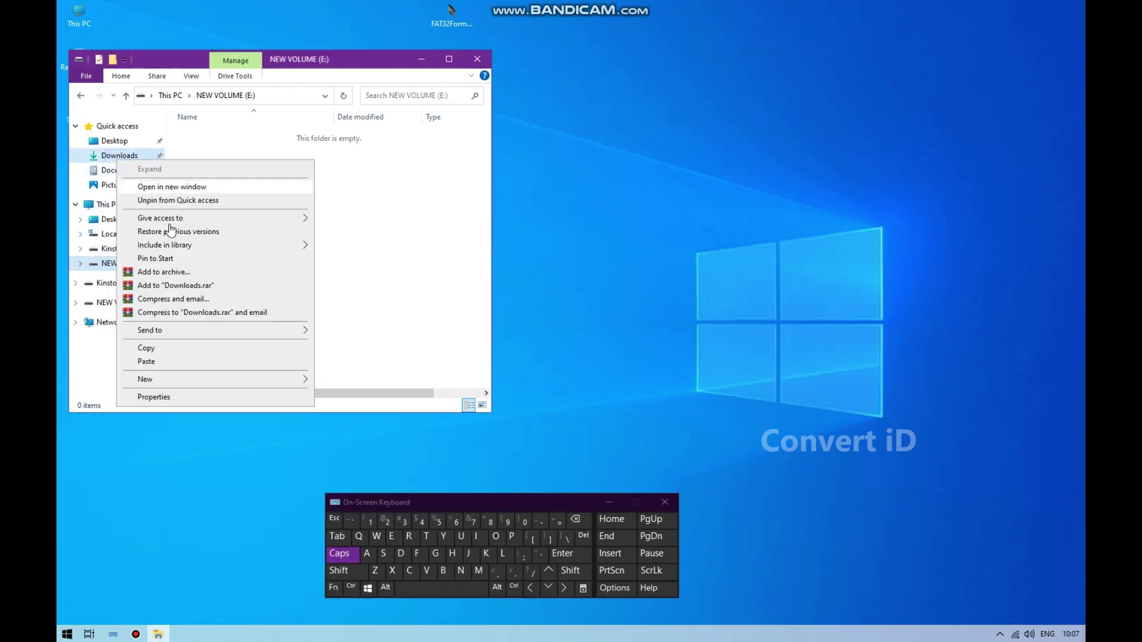
{"action": "left_click", "coordinate": [187, 187]}
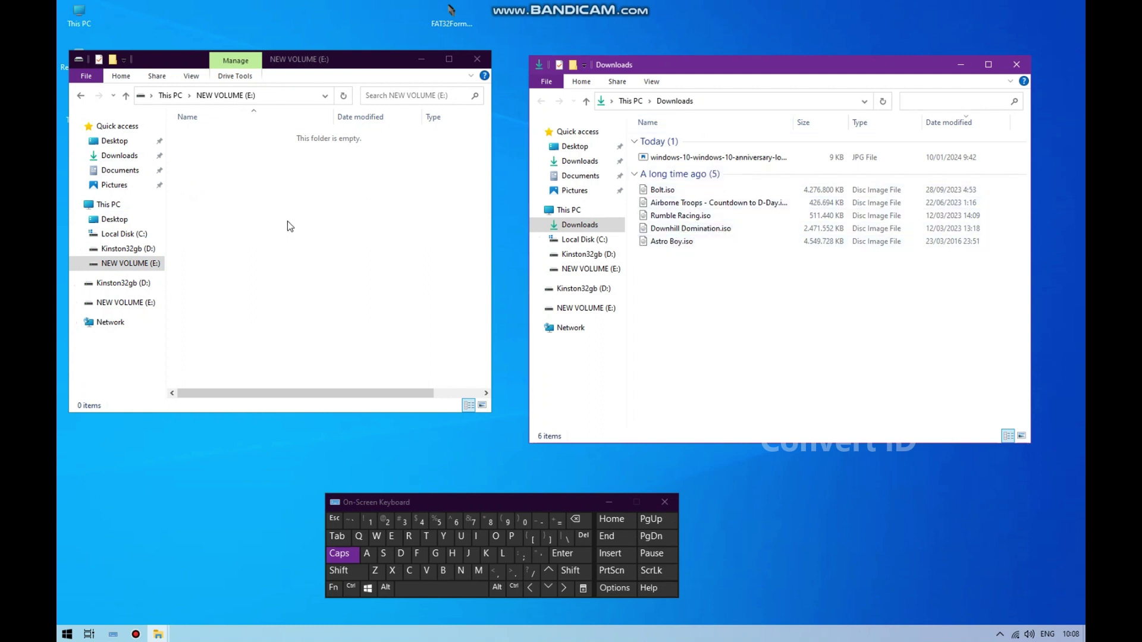
- Create a folder named DVD in the root of NEW VOLUME (E:)
{"action": "right_click", "coordinate": [298, 207]}
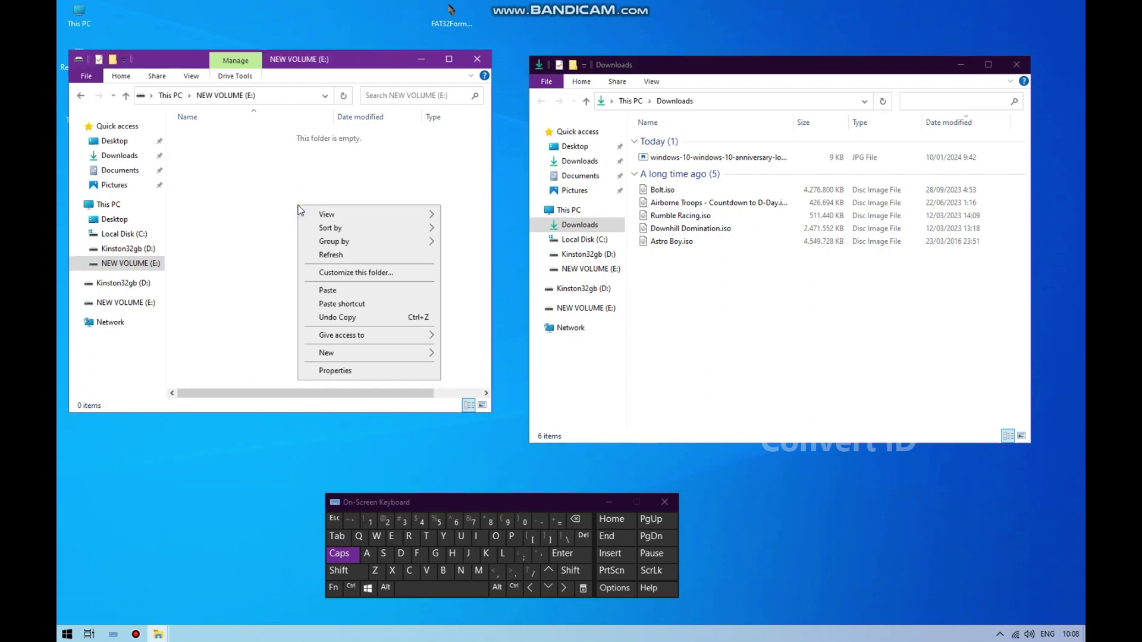
{"action": "left_click", "coordinate": [328, 352]}
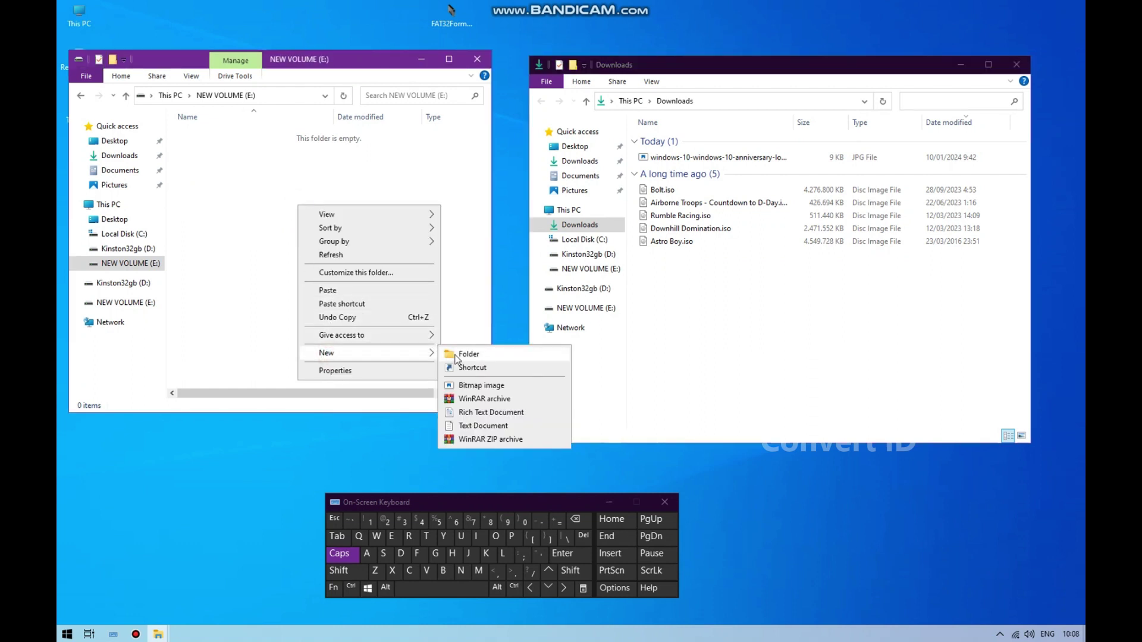
{"action": "left_click", "coordinate": [461, 354]}
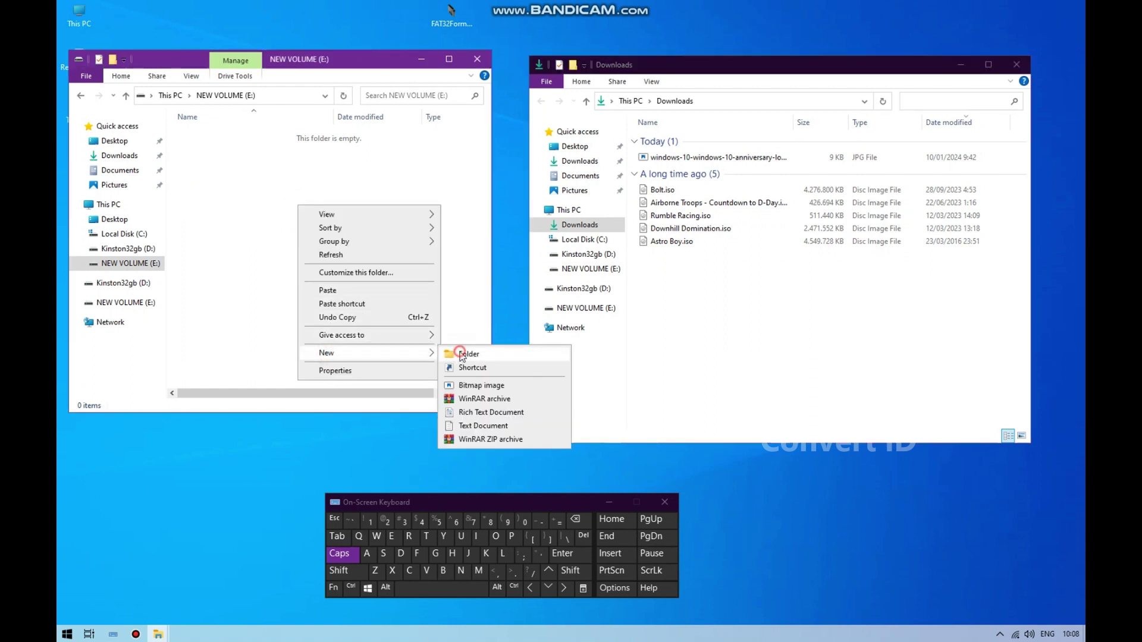
{"action": "left_click", "coordinate": [311, 480]}
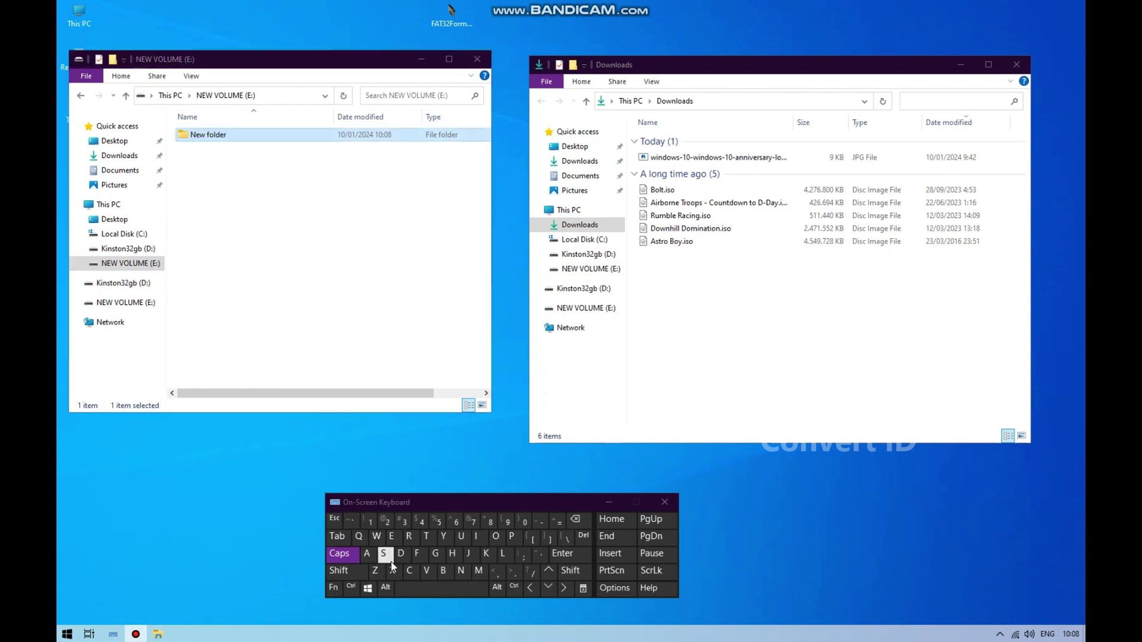
{"action": "right_click", "coordinate": [194, 136]}
{"action": "left_click", "coordinate": [228, 391]}
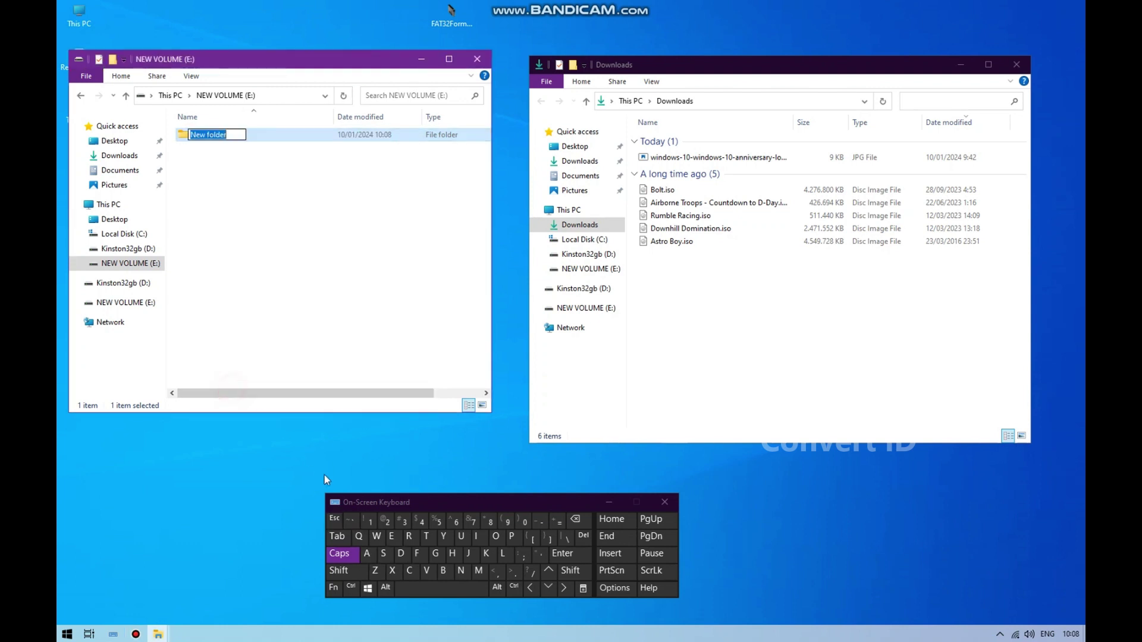
{"action": "left_click", "coordinate": [408, 554]}
{"action": "left_click", "coordinate": [426, 571]}
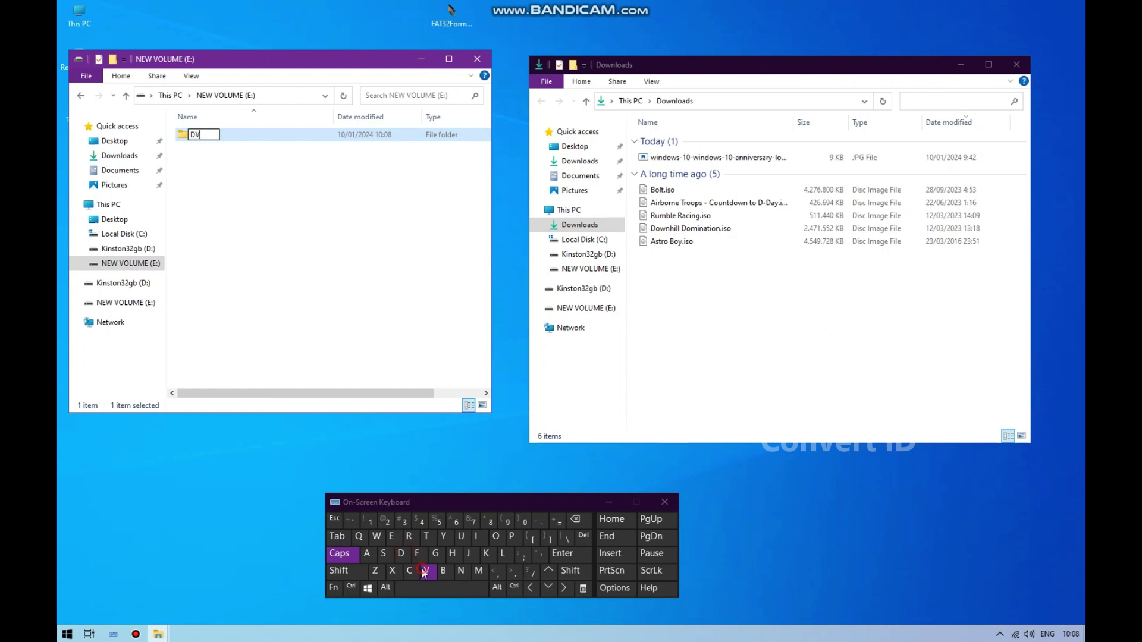
{"action": "left_click", "coordinate": [402, 555]}
{"action": "left_click", "coordinate": [212, 242]}
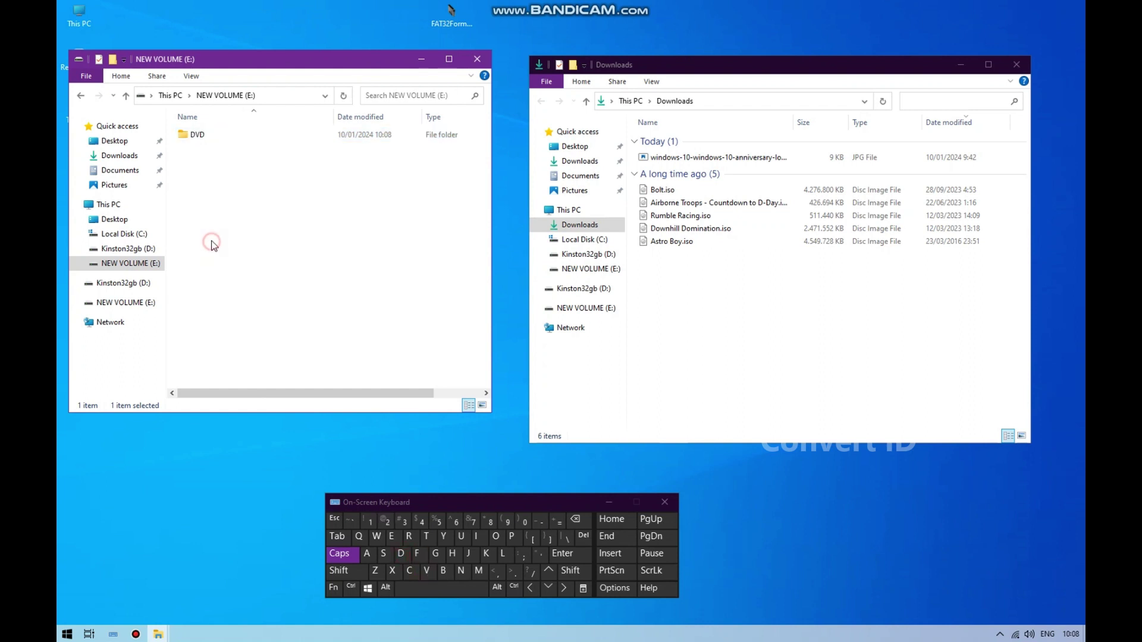
- Create a second folder named CD in the root of NEW VOLUME (E:)
{"action": "right_click", "coordinate": [217, 207]}
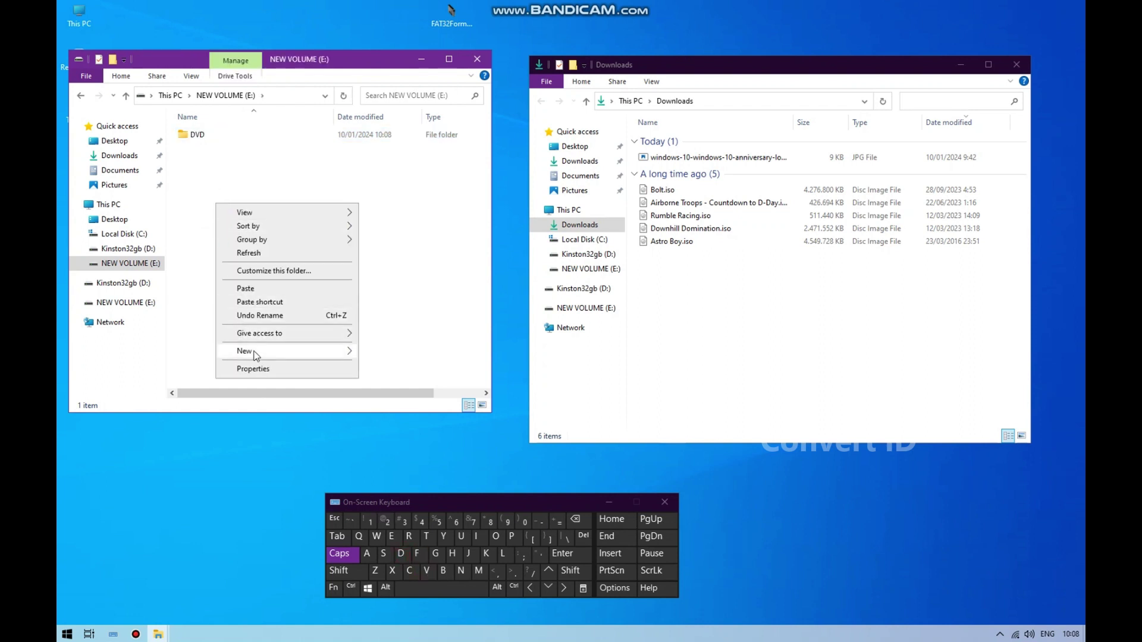
{"action": "mouse_move", "coordinate": [255, 352]}
{"action": "left_click", "coordinate": [366, 357]}
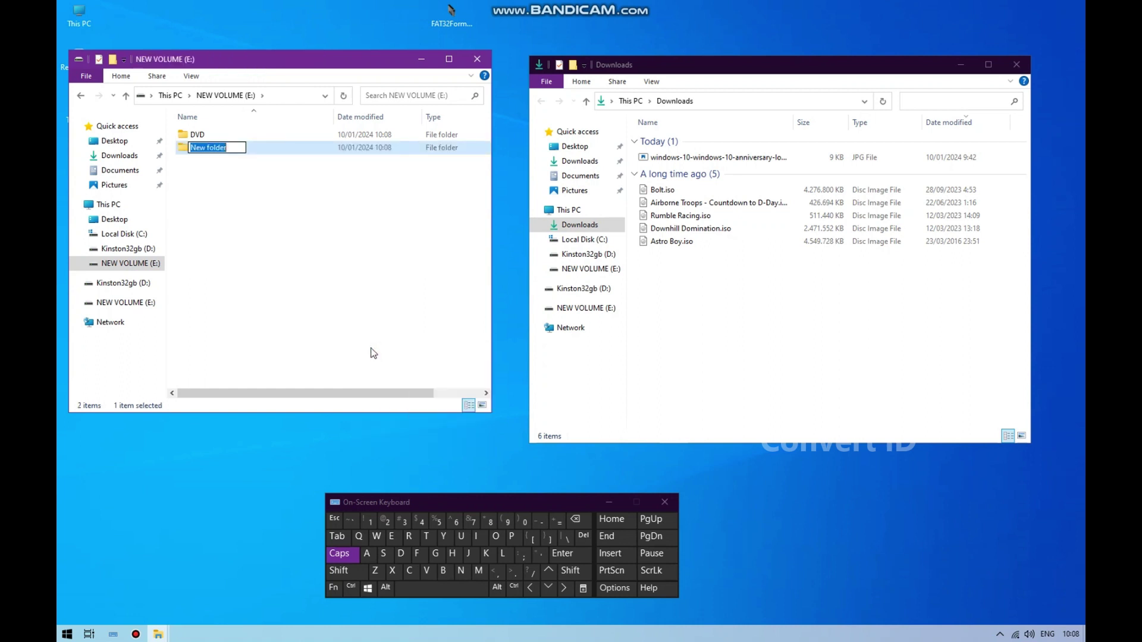
{"action": "left_click", "coordinate": [410, 572]}
{"action": "left_click", "coordinate": [401, 553]}
{"action": "left_click", "coordinate": [353, 331]}
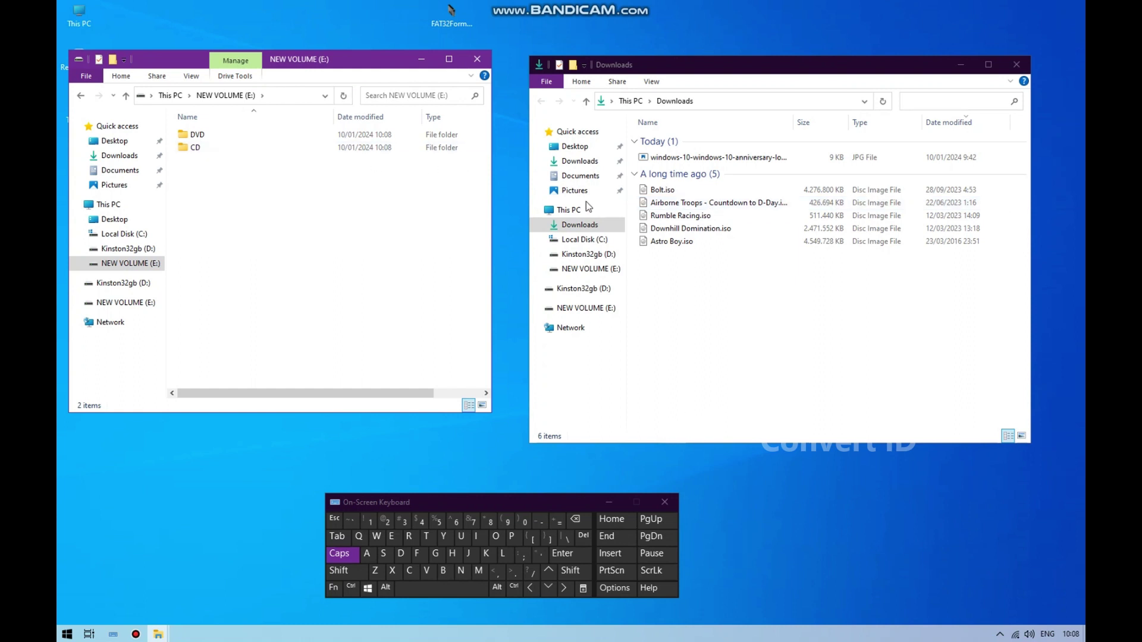
- Copy "Airborne Troops - Countdown to D-Day.iso" from Downloads into the CD folder on drive E:
{"action": "right_click", "coordinate": [672, 203]}
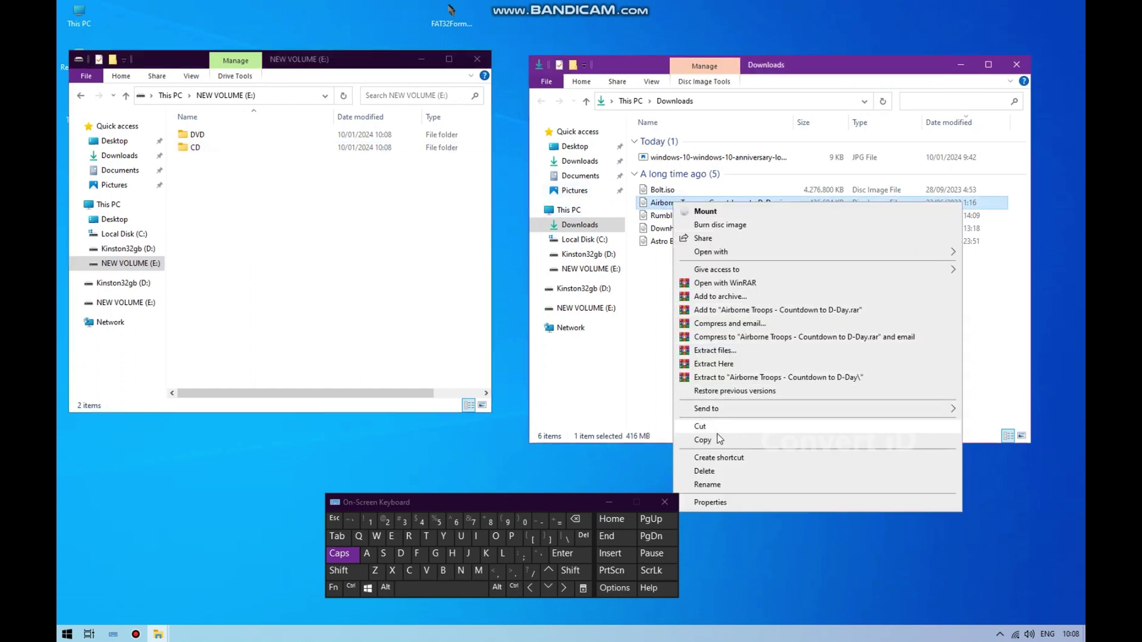
{"action": "left_click", "coordinate": [719, 439]}
{"action": "double_click", "coordinate": [202, 147]}
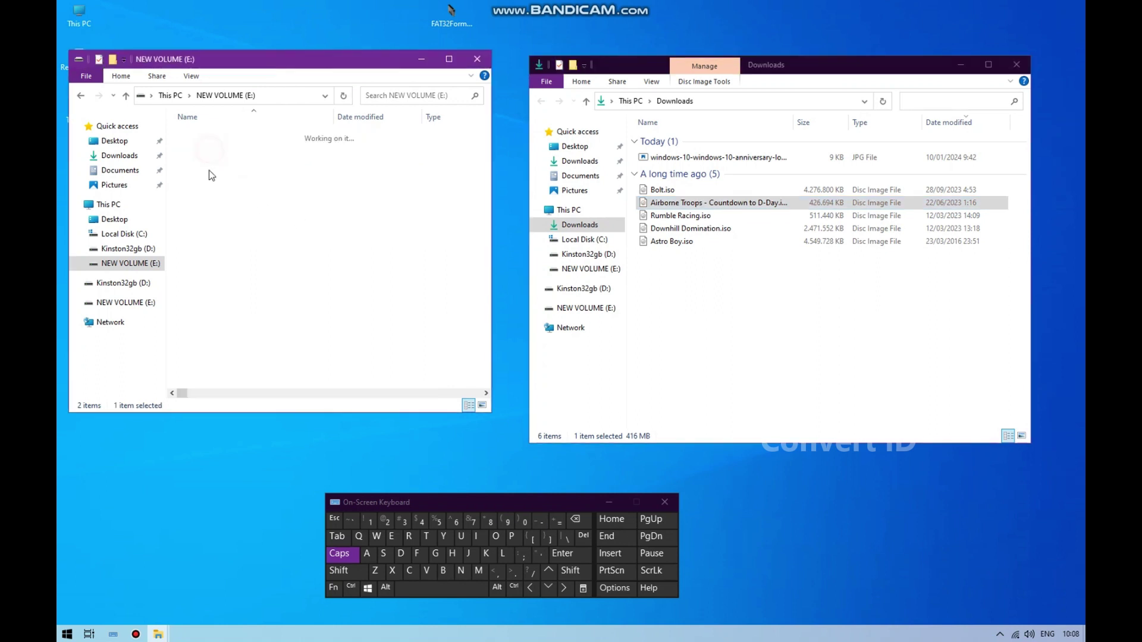
{"action": "right_click", "coordinate": [226, 205]}
{"action": "left_click", "coordinate": [277, 296]}
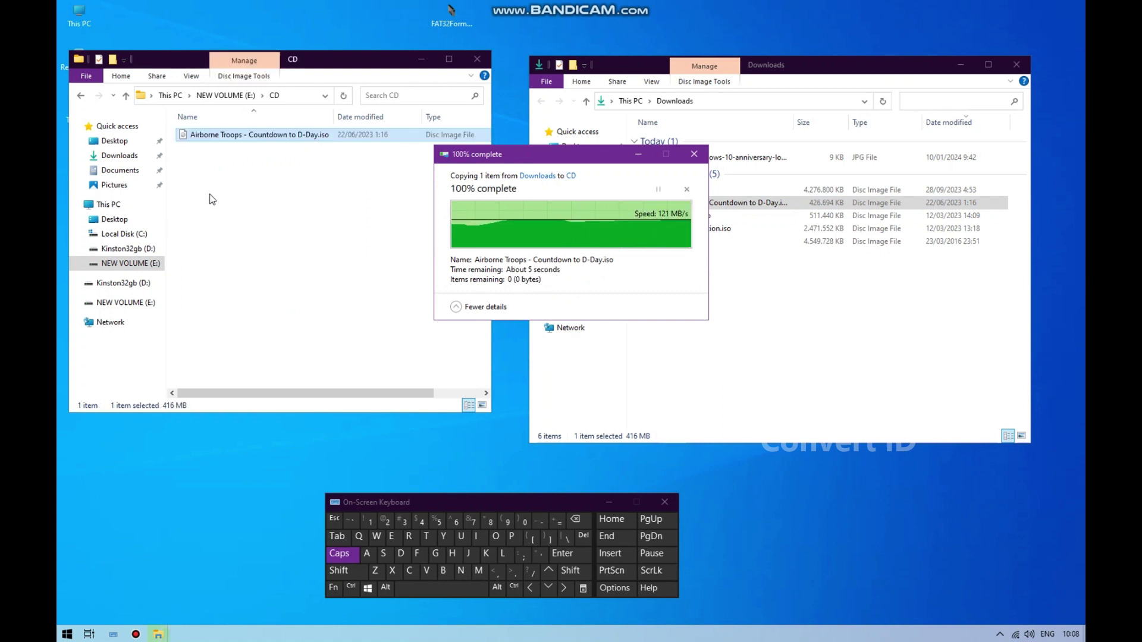
- Copy "Downhill Domination.iso" from Downloads into the DVD folder on drive E:
{"action": "left_click", "coordinate": [90, 100]}
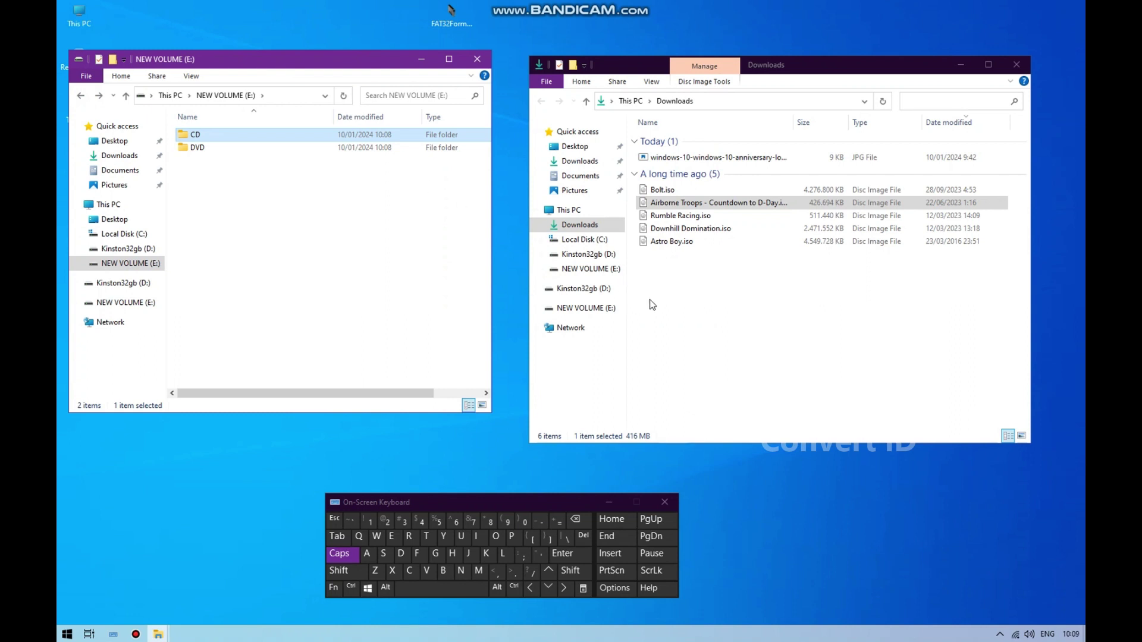
{"action": "right_click", "coordinate": [676, 230]}
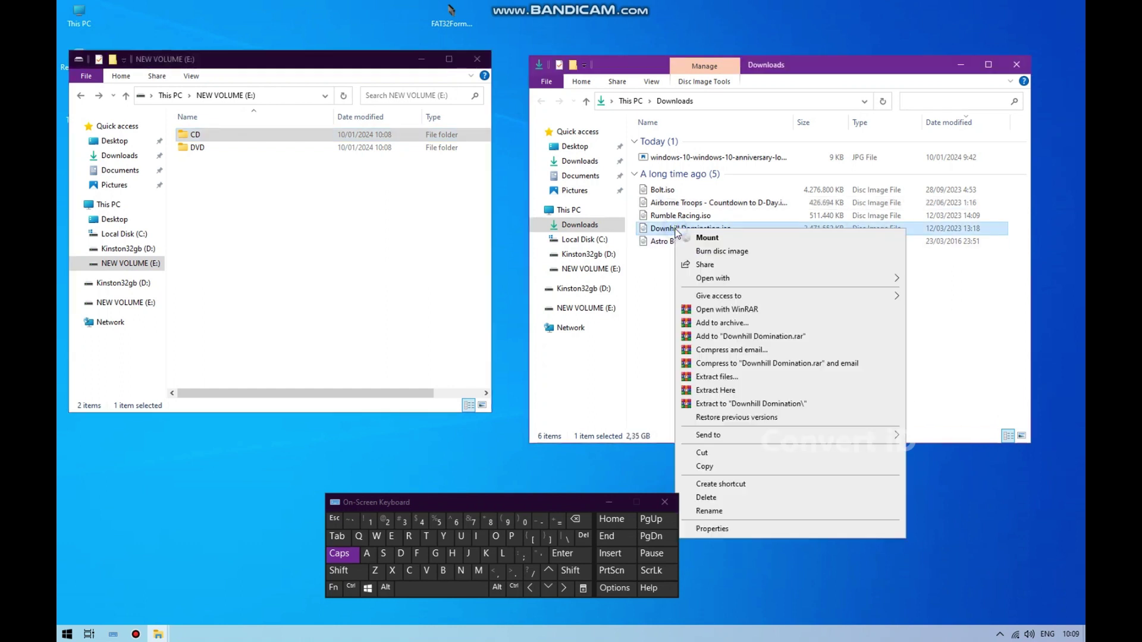
{"action": "left_click", "coordinate": [718, 466]}
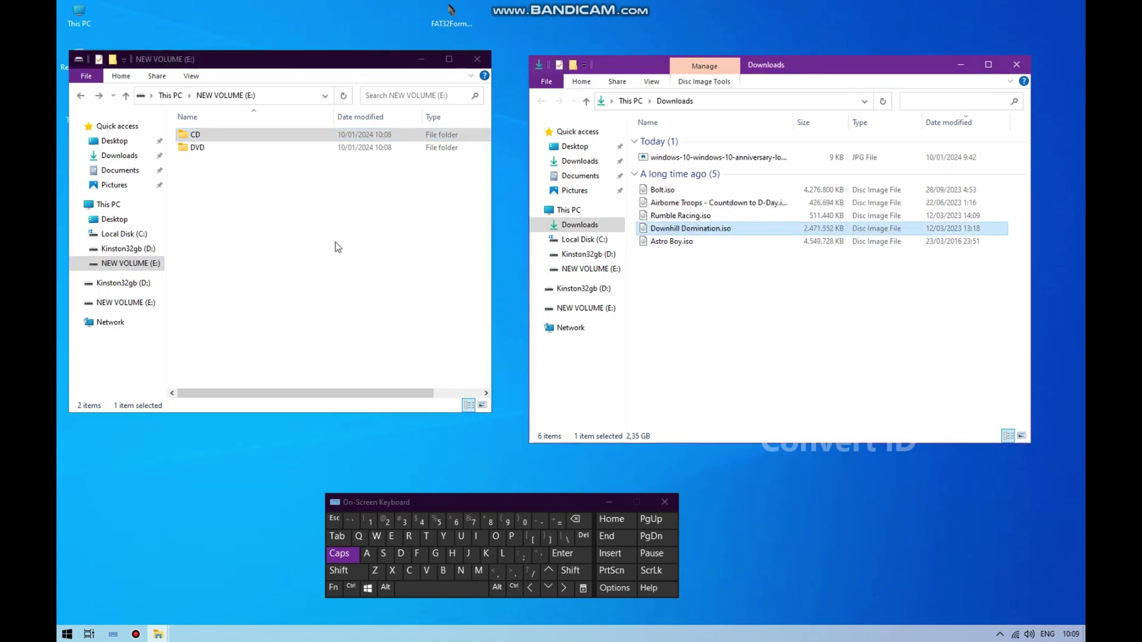
{"action": "double_click", "coordinate": [210, 147]}
{"action": "right_click", "coordinate": [275, 243]}
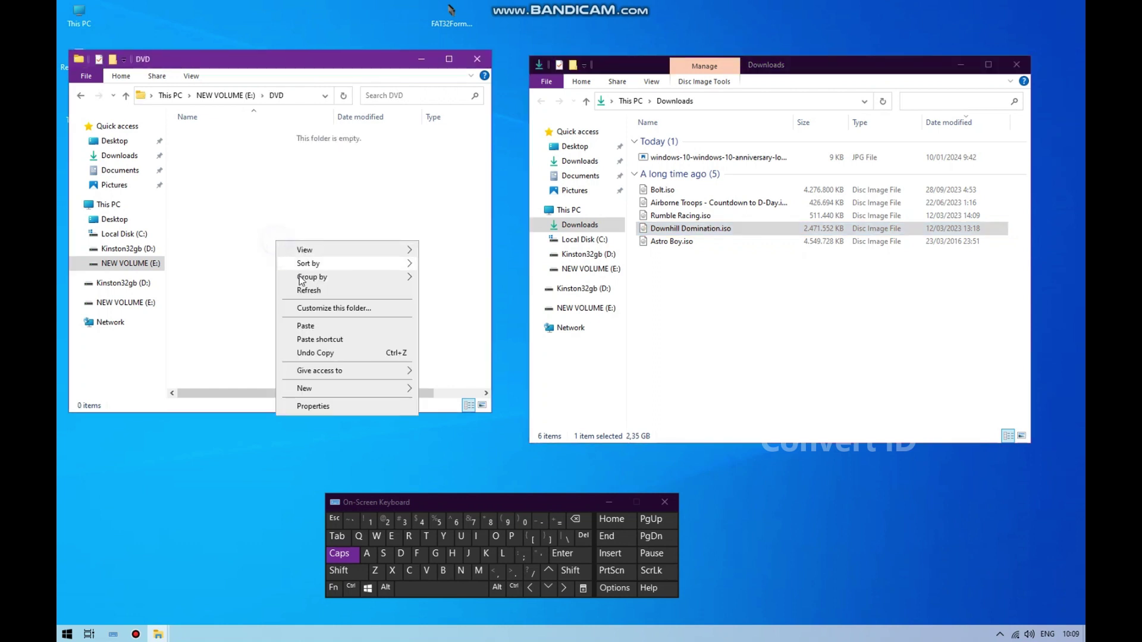
{"action": "left_click", "coordinate": [313, 325]}
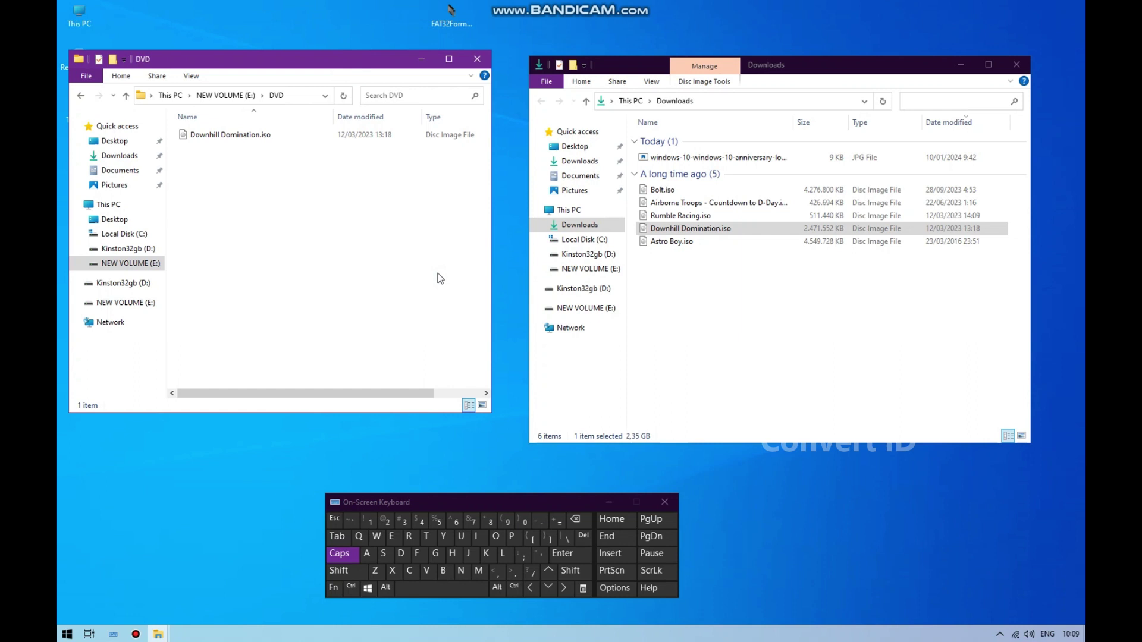
- Try to copy "Bolt.iso" from Downloads into the DVD folder on drive E:
{"action": "right_click", "coordinate": [651, 189]}
{"action": "left_click", "coordinate": [747, 428]}
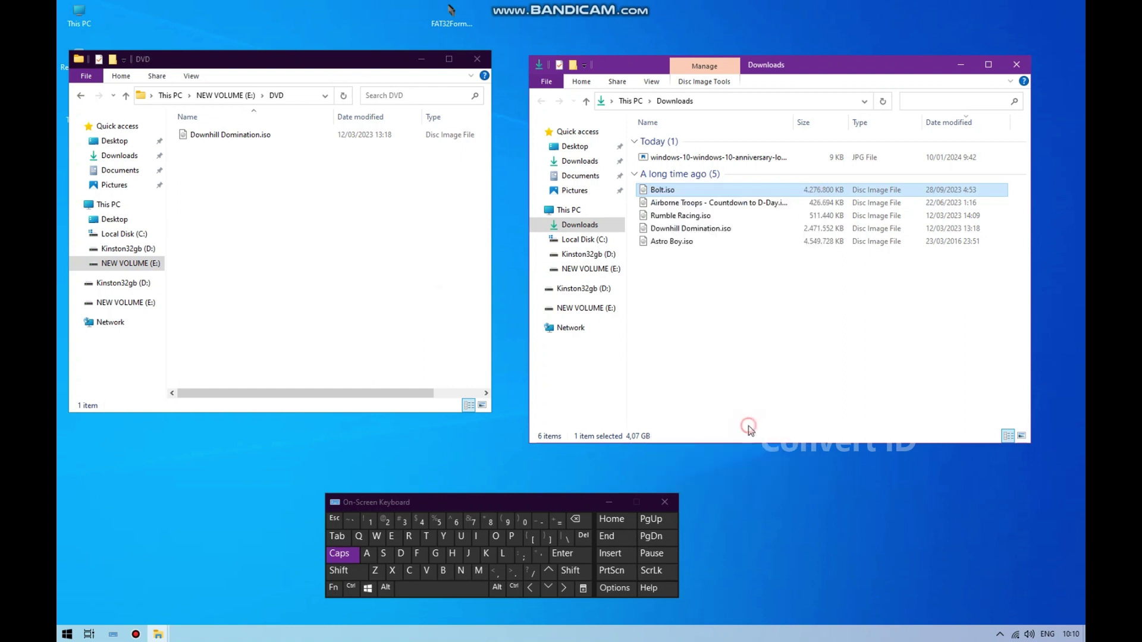
{"action": "right_click", "coordinate": [281, 250]}
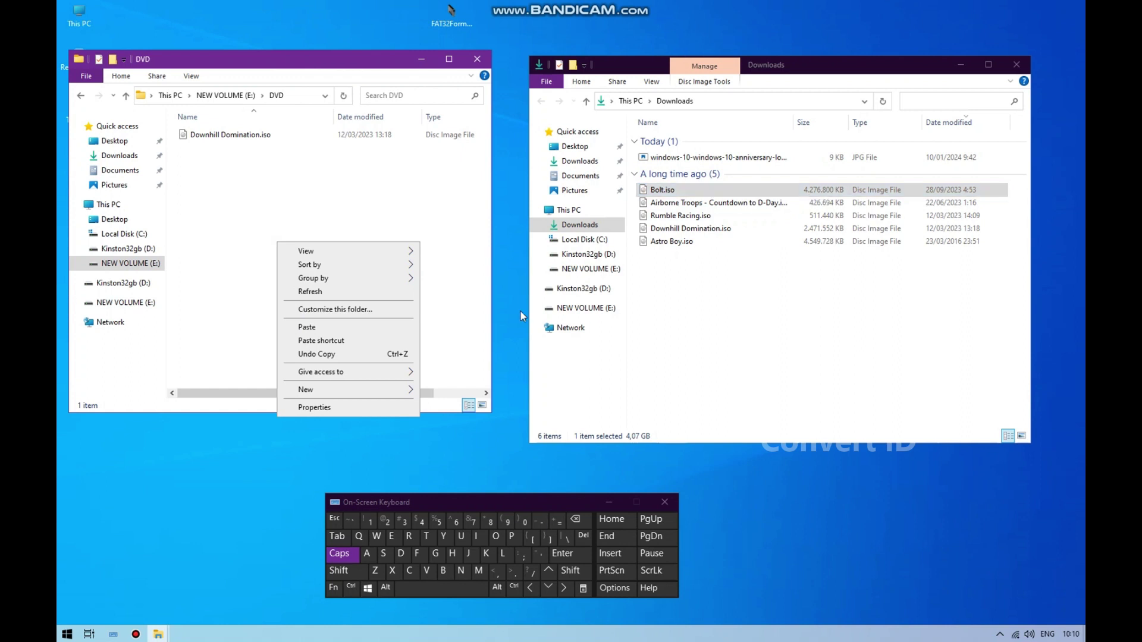
{"action": "left_click", "coordinate": [322, 328]}
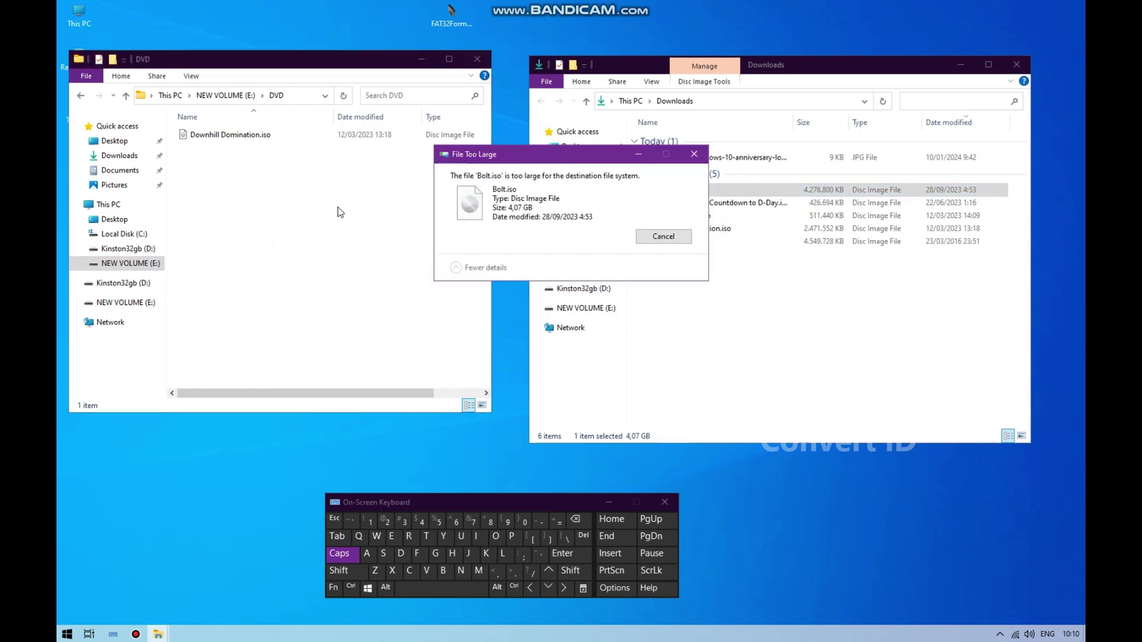
{"action": "left_click", "coordinate": [643, 238]}
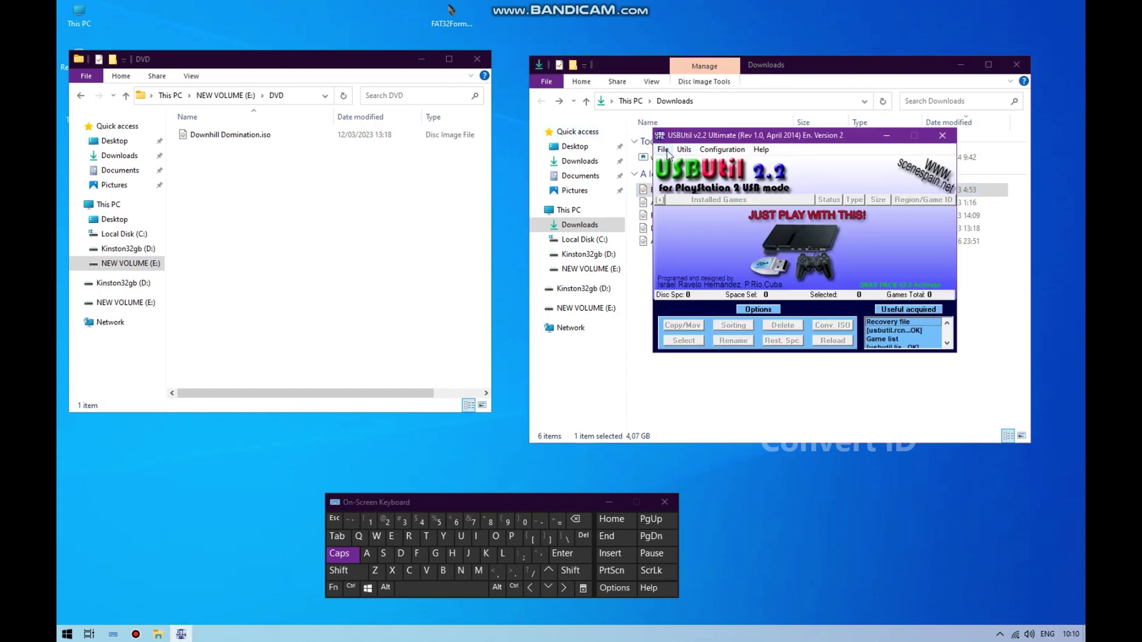
- In USBUtil, start creating a game from ISO and select "Bolt.iso" from C:\Users\Administrator\Downloads as the source
{"action": "left_click", "coordinate": [664, 150]}
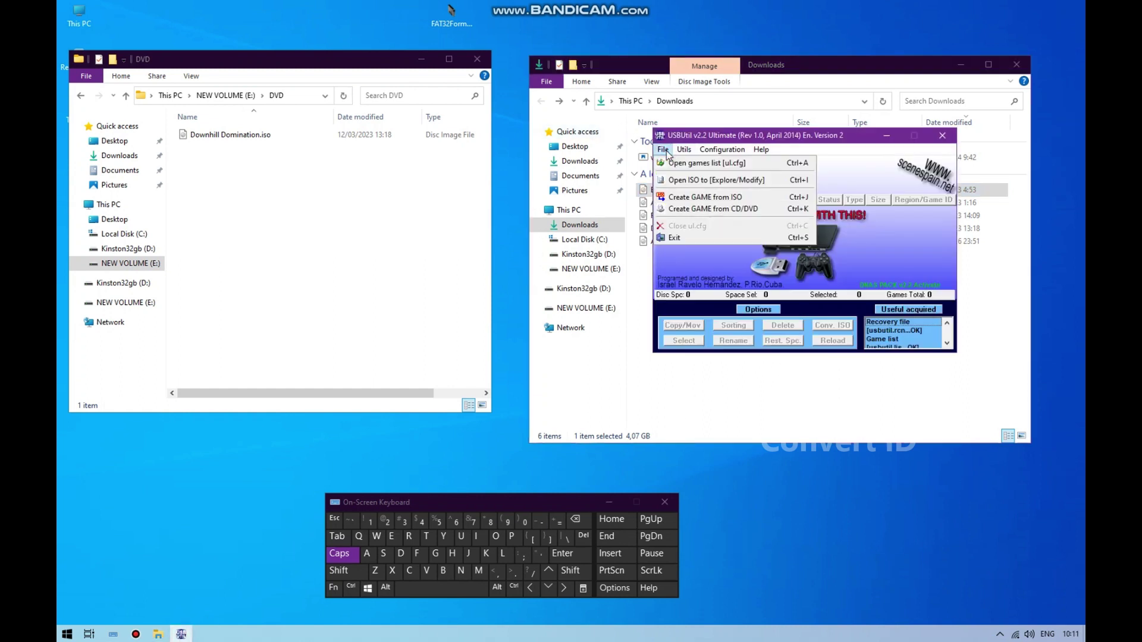
{"action": "left_click", "coordinate": [701, 198]}
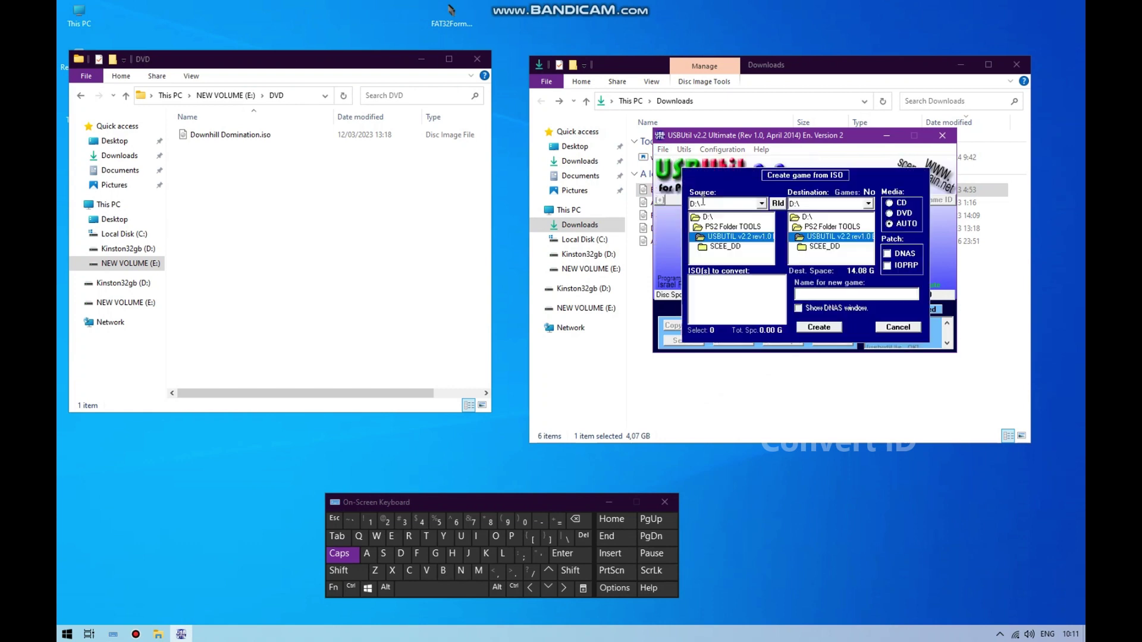
{"action": "left_click", "coordinate": [761, 204]}
{"action": "left_click", "coordinate": [756, 217]}
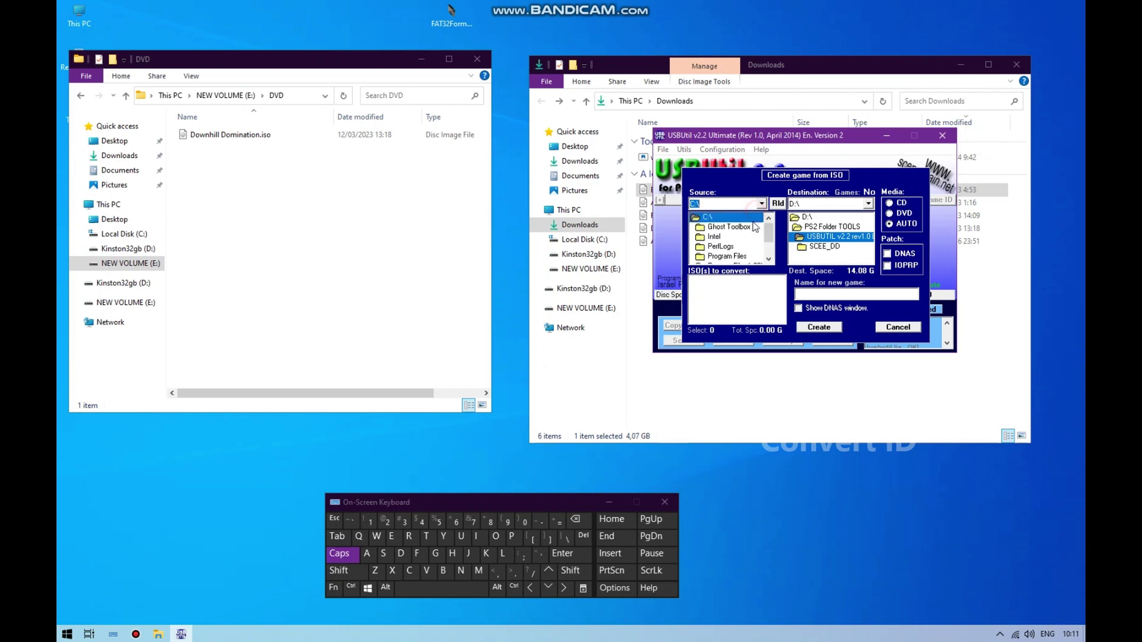
{"action": "scroll", "coordinate": [743, 242], "scroll_direction": "down", "scroll_amount": 2}
{"action": "double_click", "coordinate": [744, 242]}
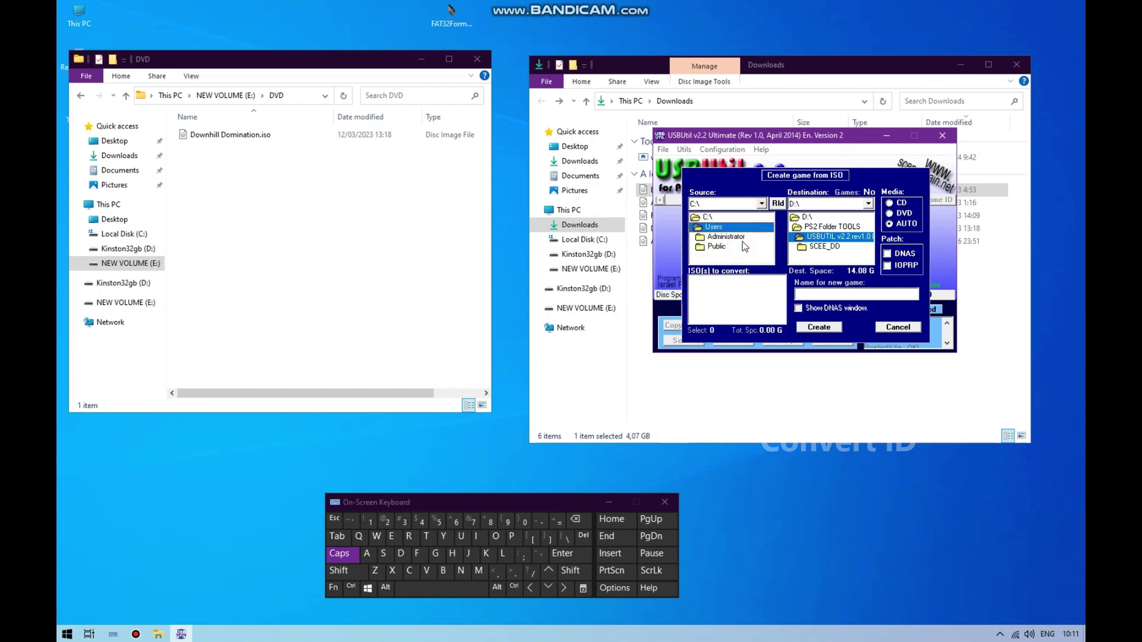
{"action": "double_click", "coordinate": [743, 241]}
{"action": "scroll", "coordinate": [744, 246], "scroll_direction": "down", "scroll_amount": 1}
{"action": "double_click", "coordinate": [742, 256]}
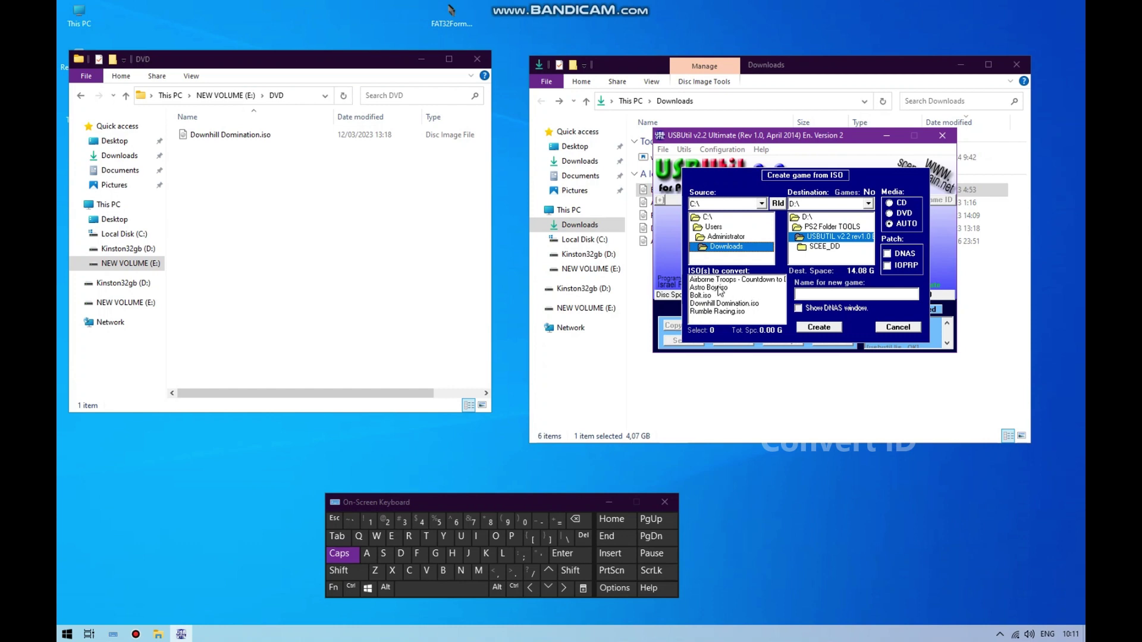
{"action": "left_click", "coordinate": [708, 295]}
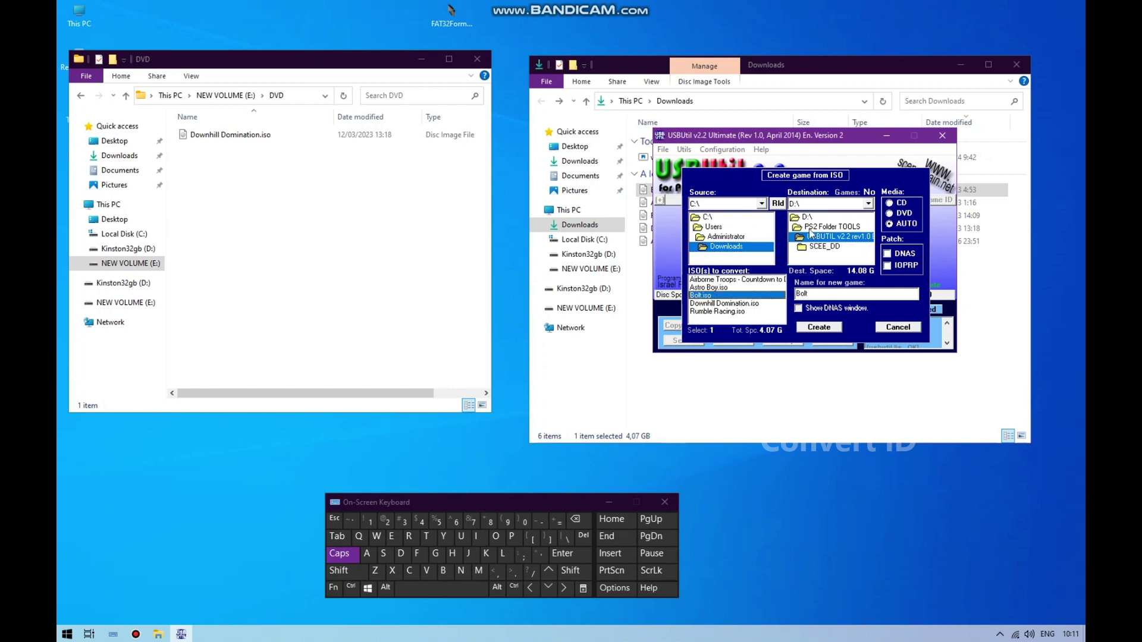
- Set the destination to the root of E:\, create the game named Bolt, and exit USBUtil
{"action": "left_click", "coordinate": [866, 205]}
{"action": "left_click", "coordinate": [844, 236]}
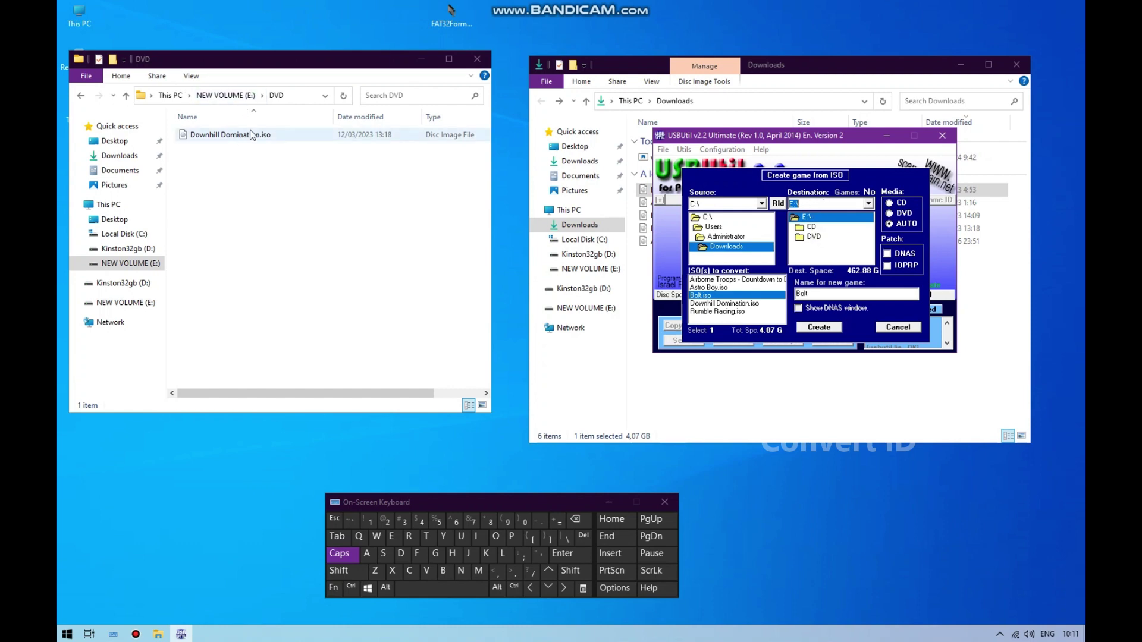
{"action": "left_click", "coordinate": [806, 328]}
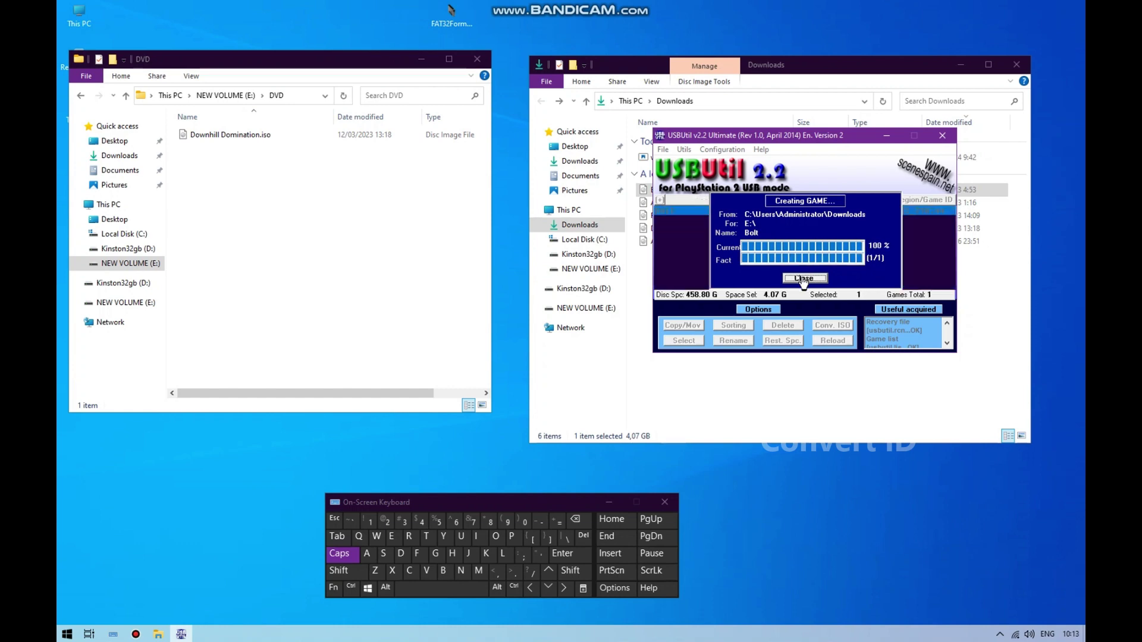
{"action": "left_click", "coordinate": [804, 279]}
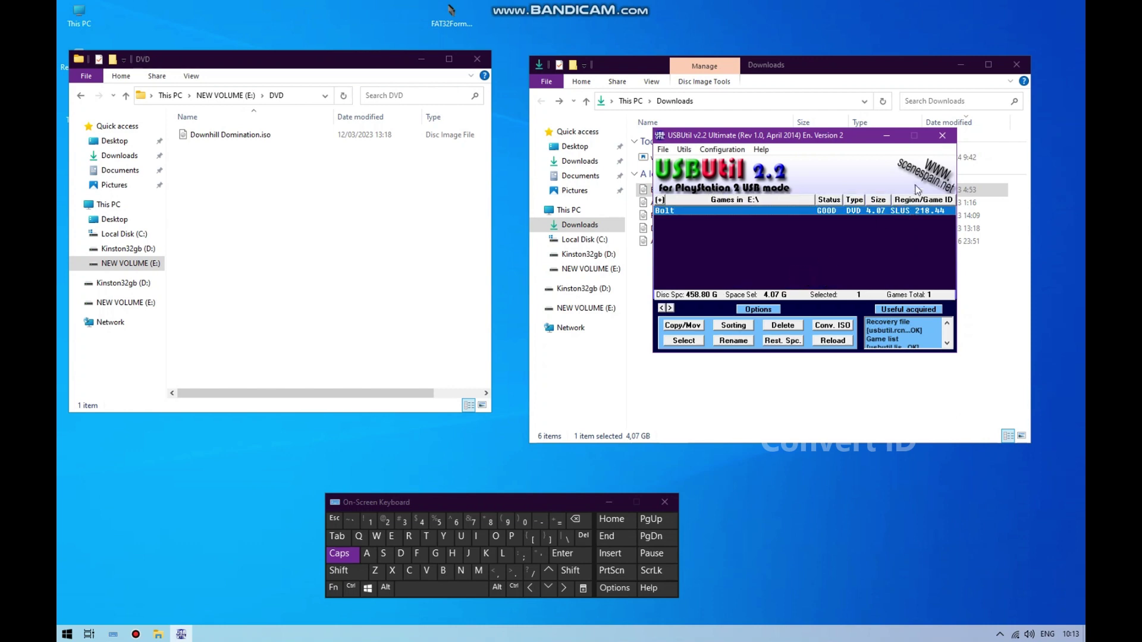
{"action": "left_click", "coordinate": [943, 136]}
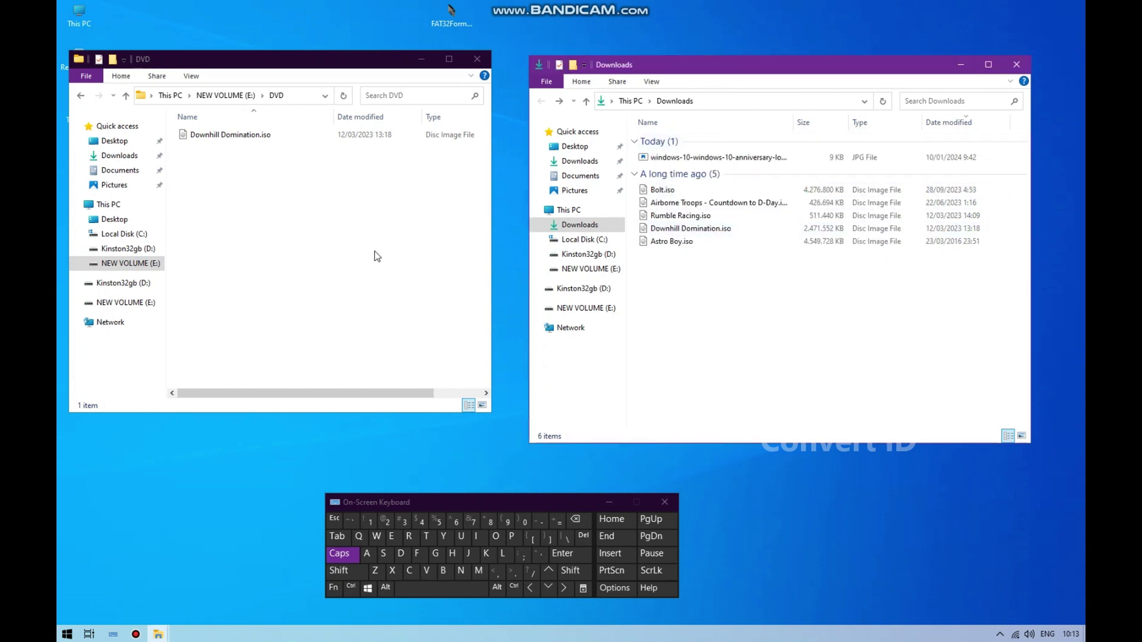
- Examine the contents of the DVD folder, the root and the CD folder on NEW VOLUME (E:)
{"action": "right_click", "coordinate": [301, 221]}
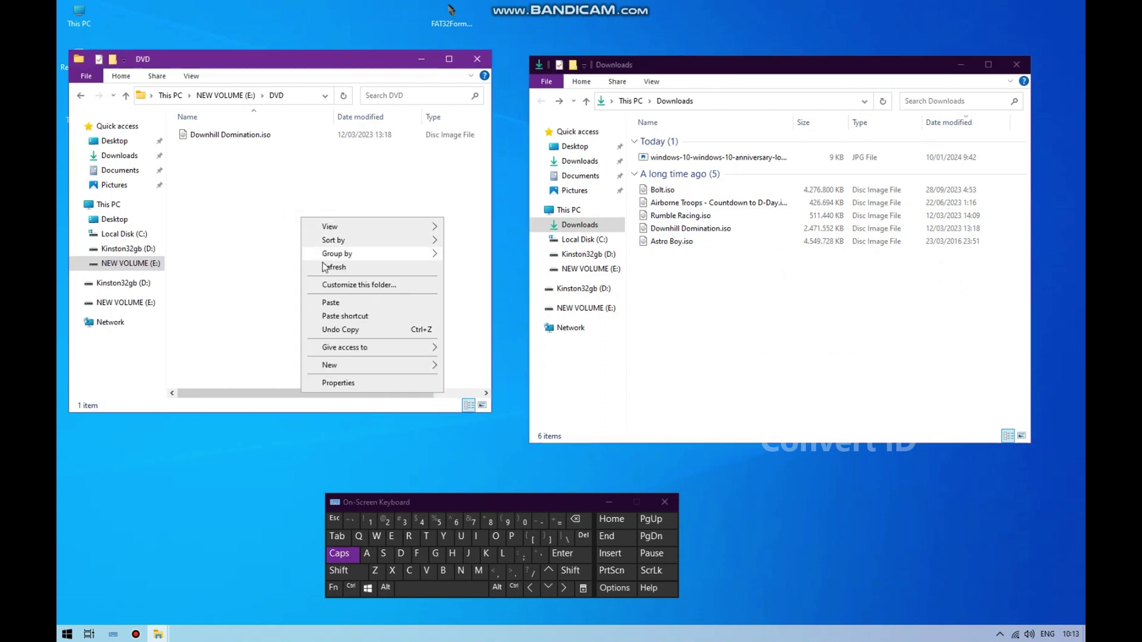
{"action": "left_click", "coordinate": [325, 266]}
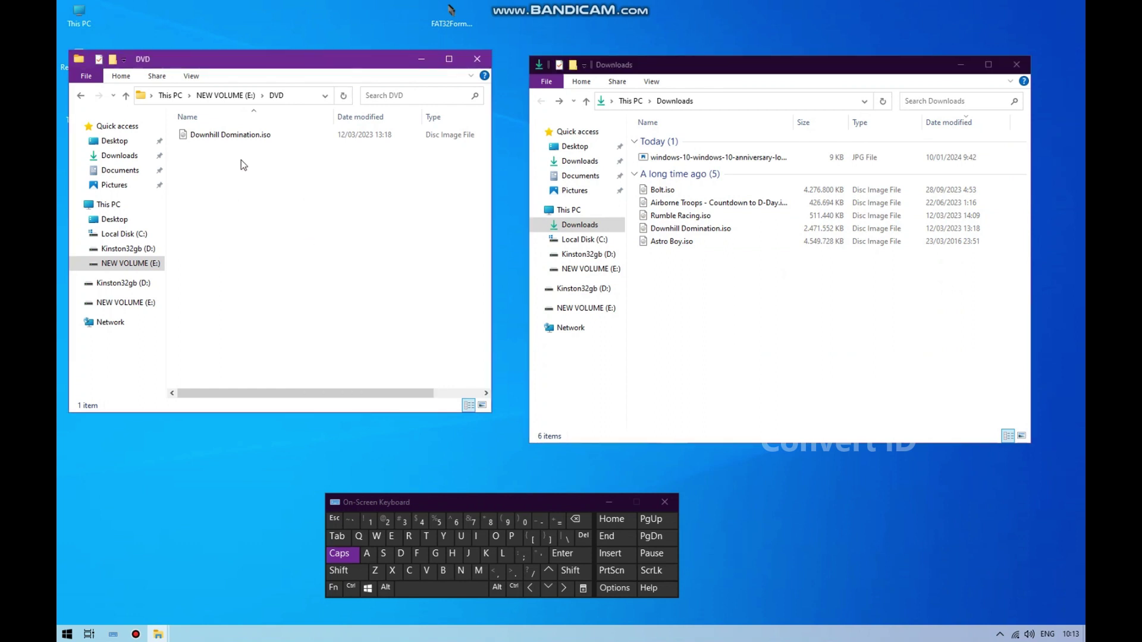
{"action": "left_click", "coordinate": [82, 96]}
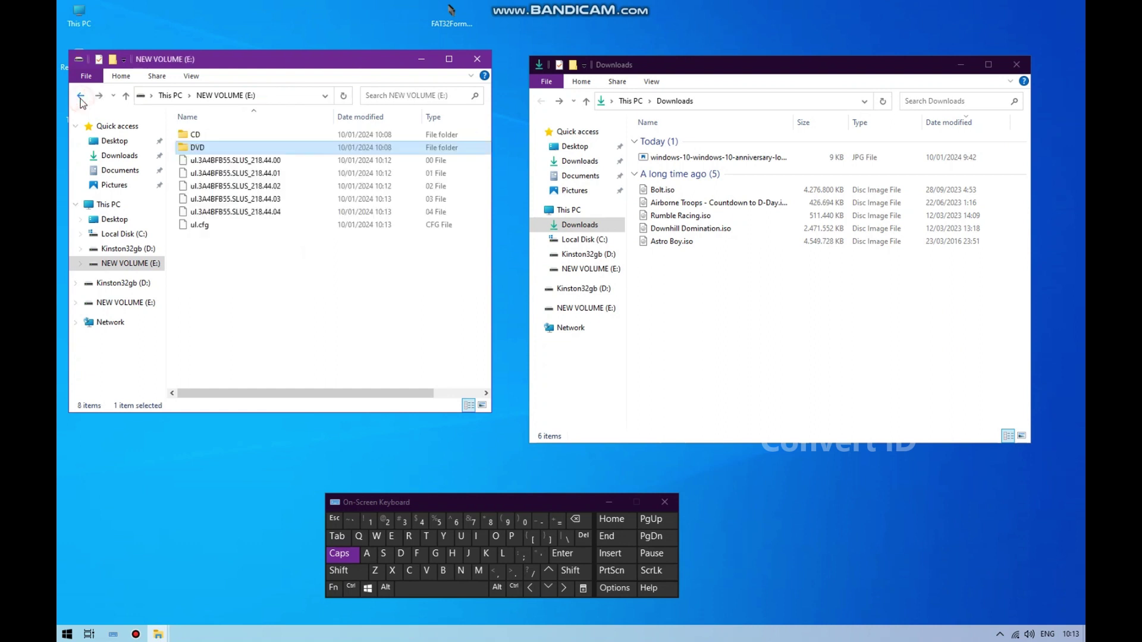
{"action": "left_click", "coordinate": [203, 134]}
{"action": "double_click", "coordinate": [203, 134]}
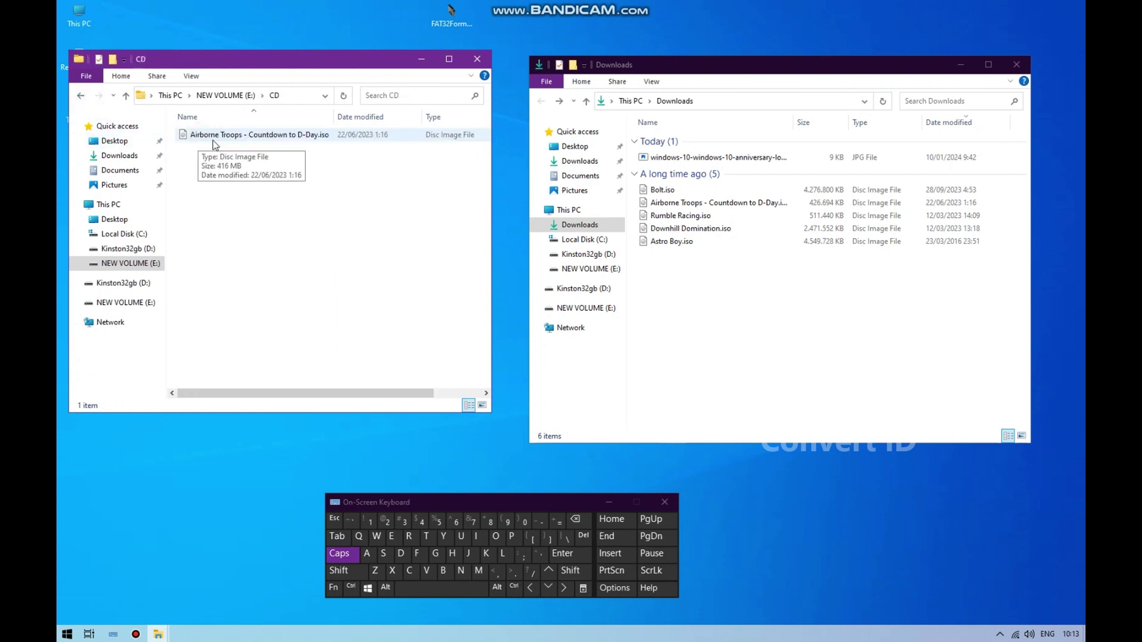
{"action": "left_click", "coordinate": [81, 96]}
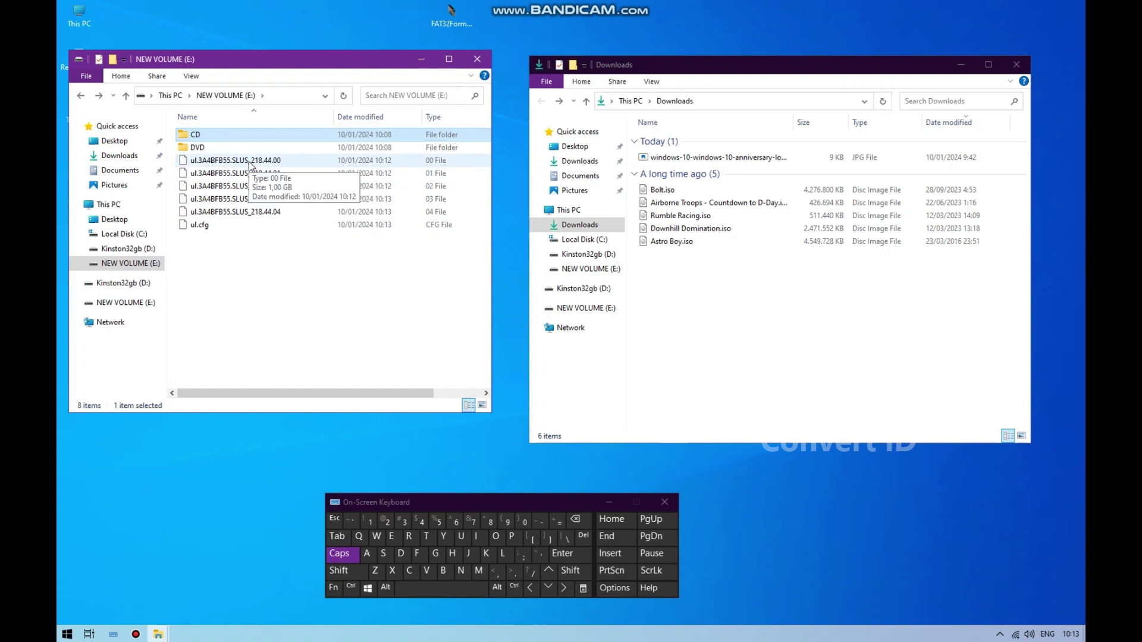
{"action": "left_click", "coordinate": [290, 270]}
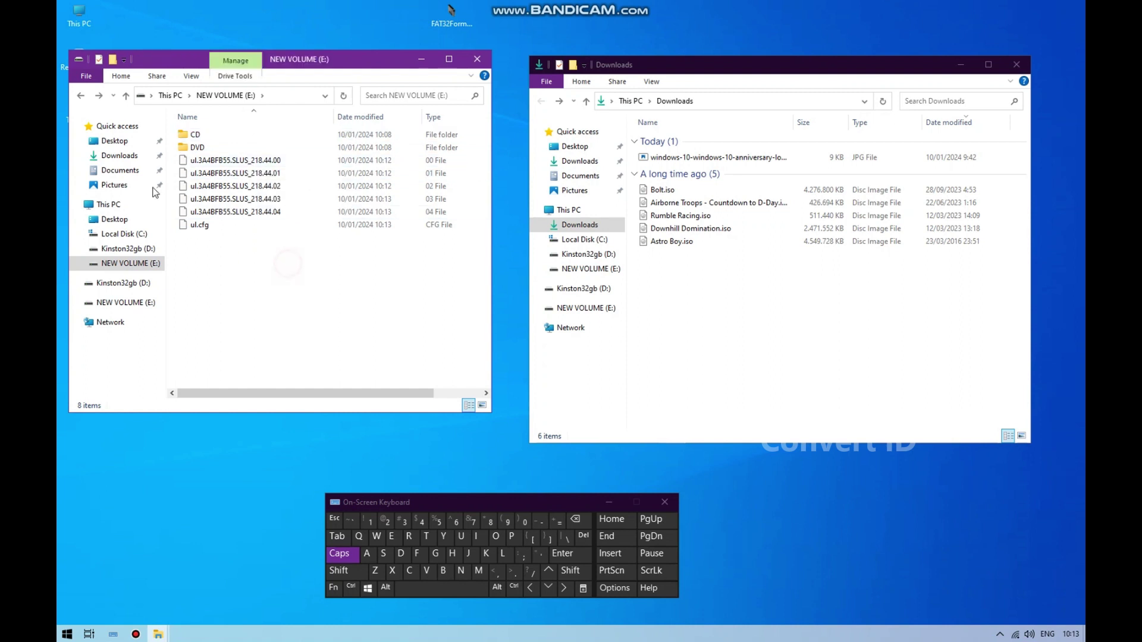
{"action": "left_click", "coordinate": [83, 95]}
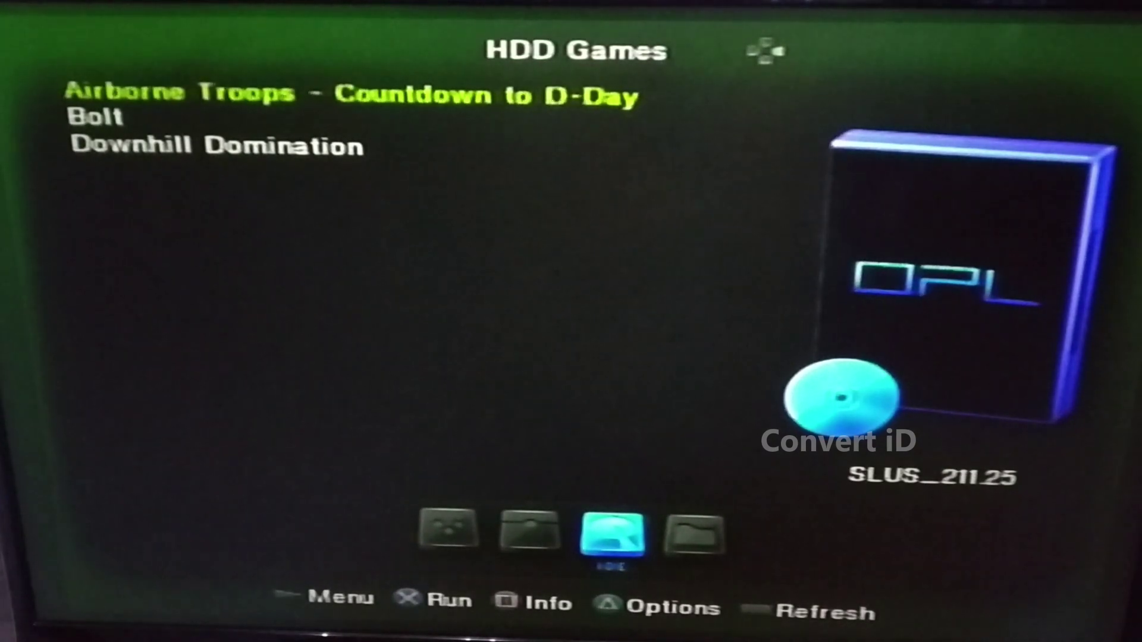
{"action": "key", "text": "Down"}
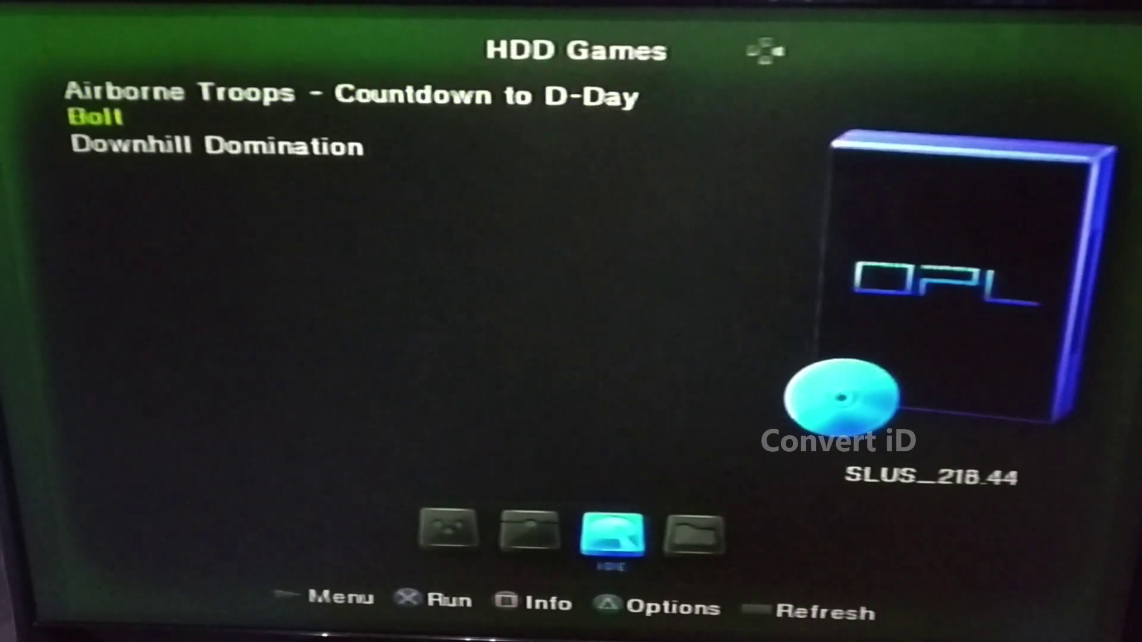
{"action": "key", "text": "Down"}
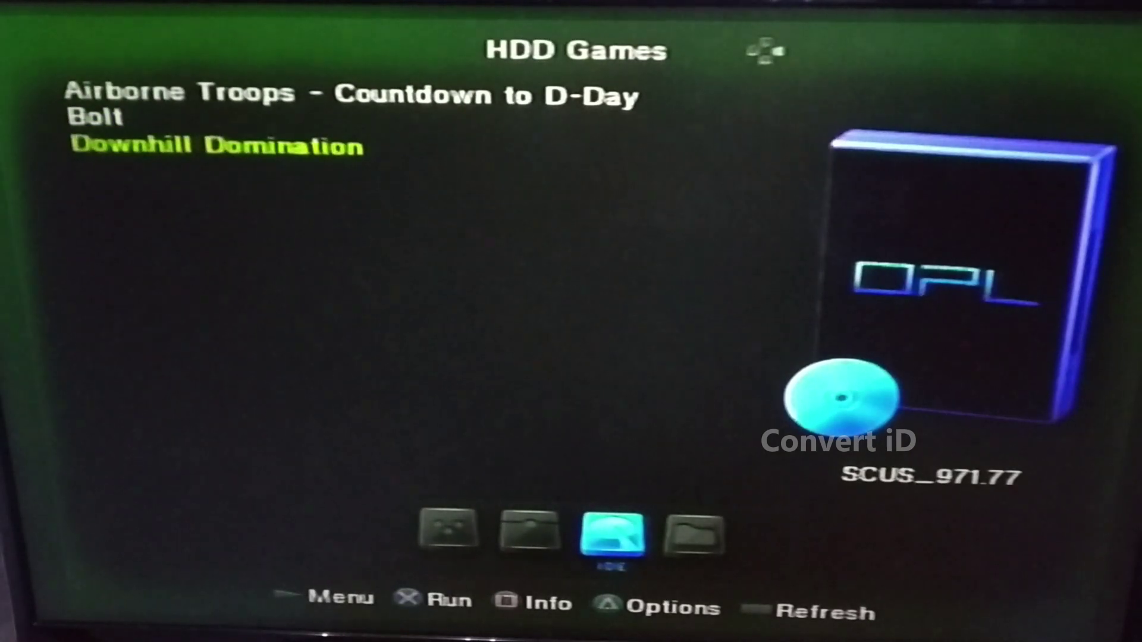
{"action": "key", "text": "Up"}
{"action": "key", "text": "Up"}
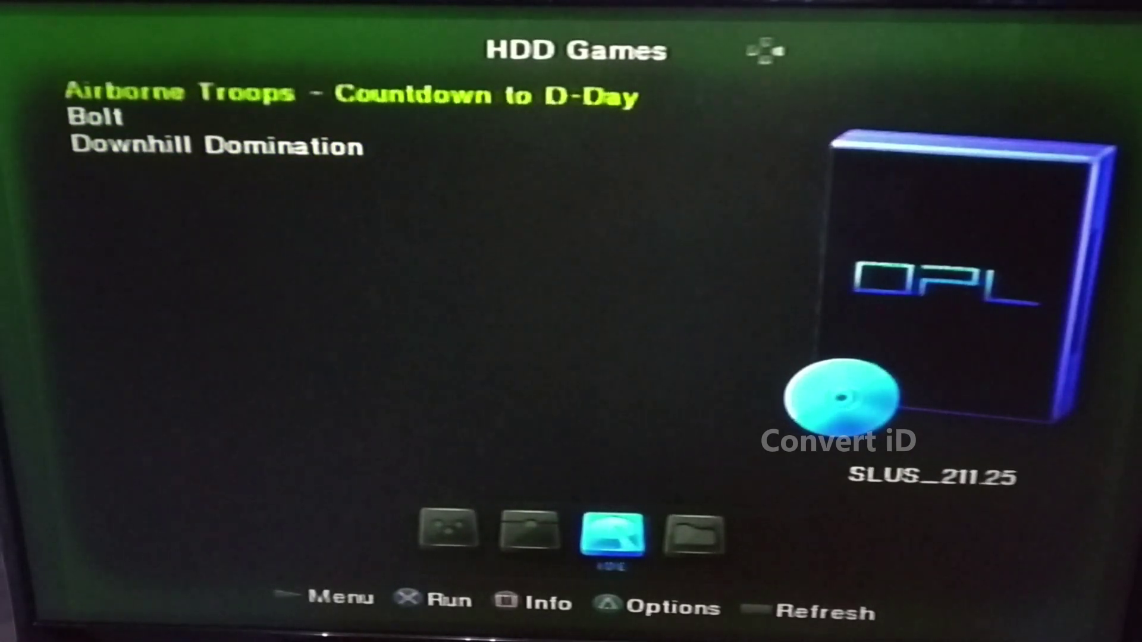